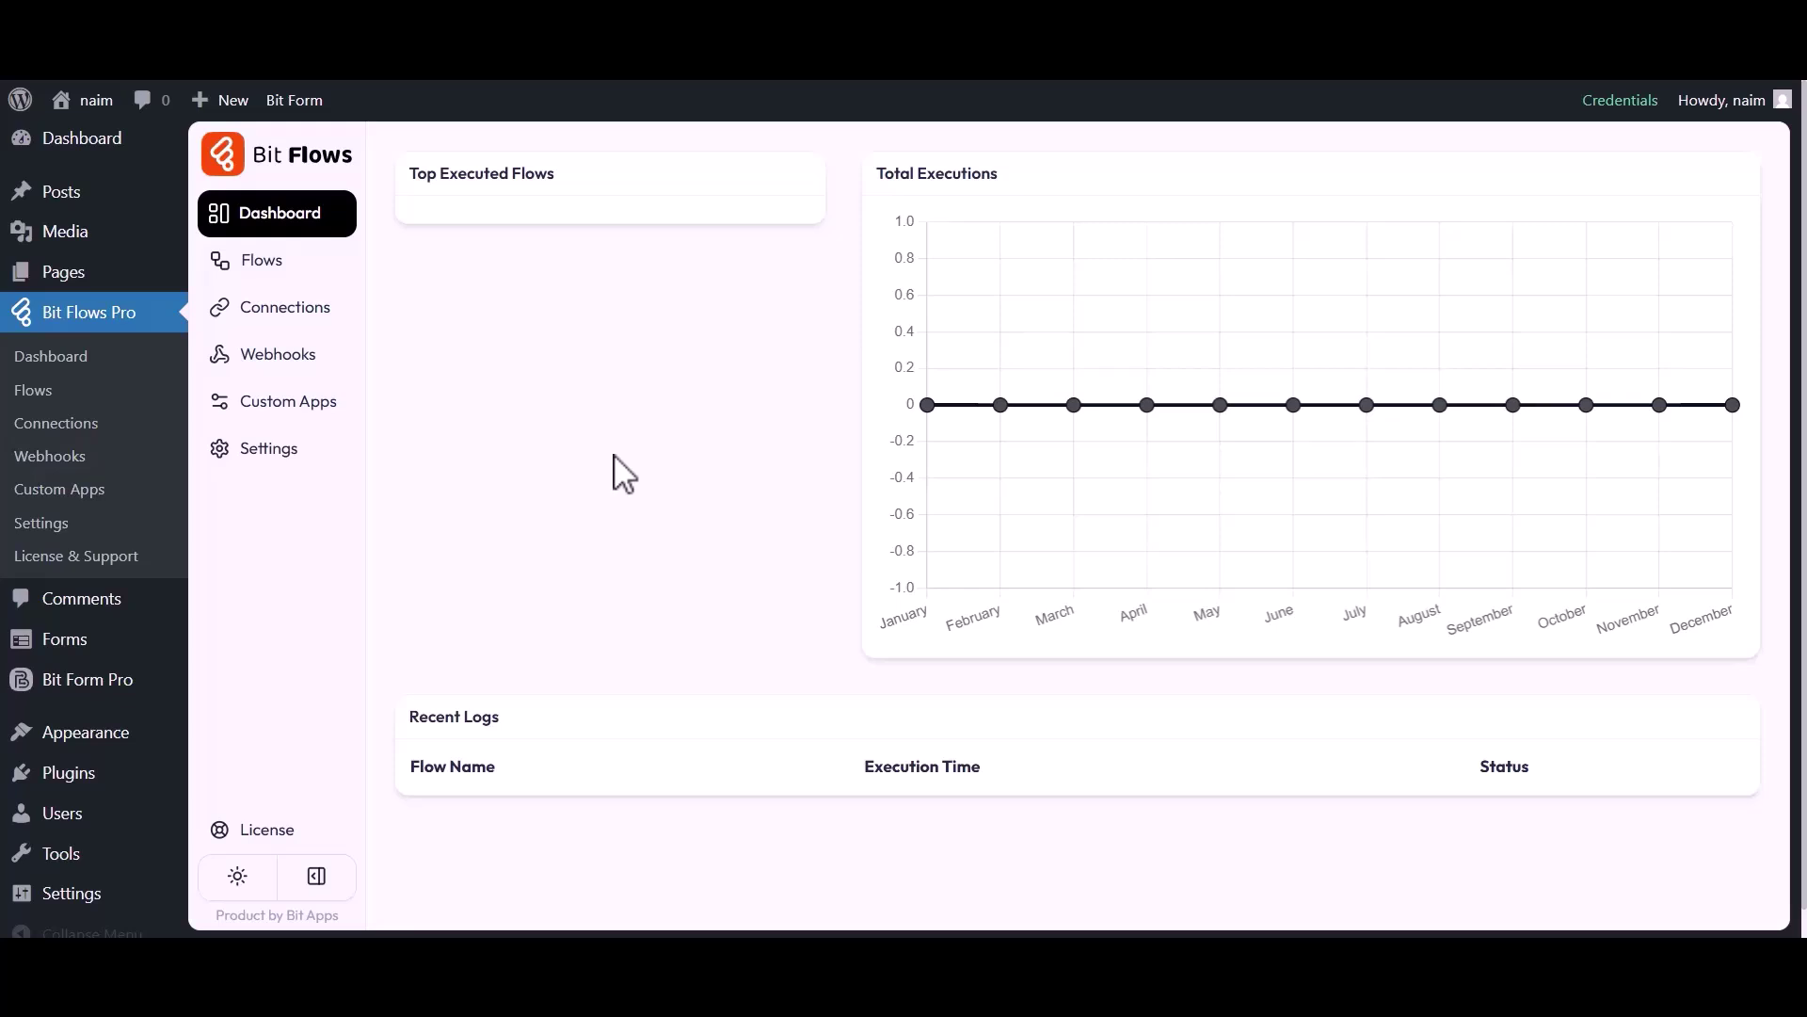
Create a blank flow titled 'HappyForm to System.io' from the Flows list.
{"action": "left_click", "coordinate": [270, 264]}
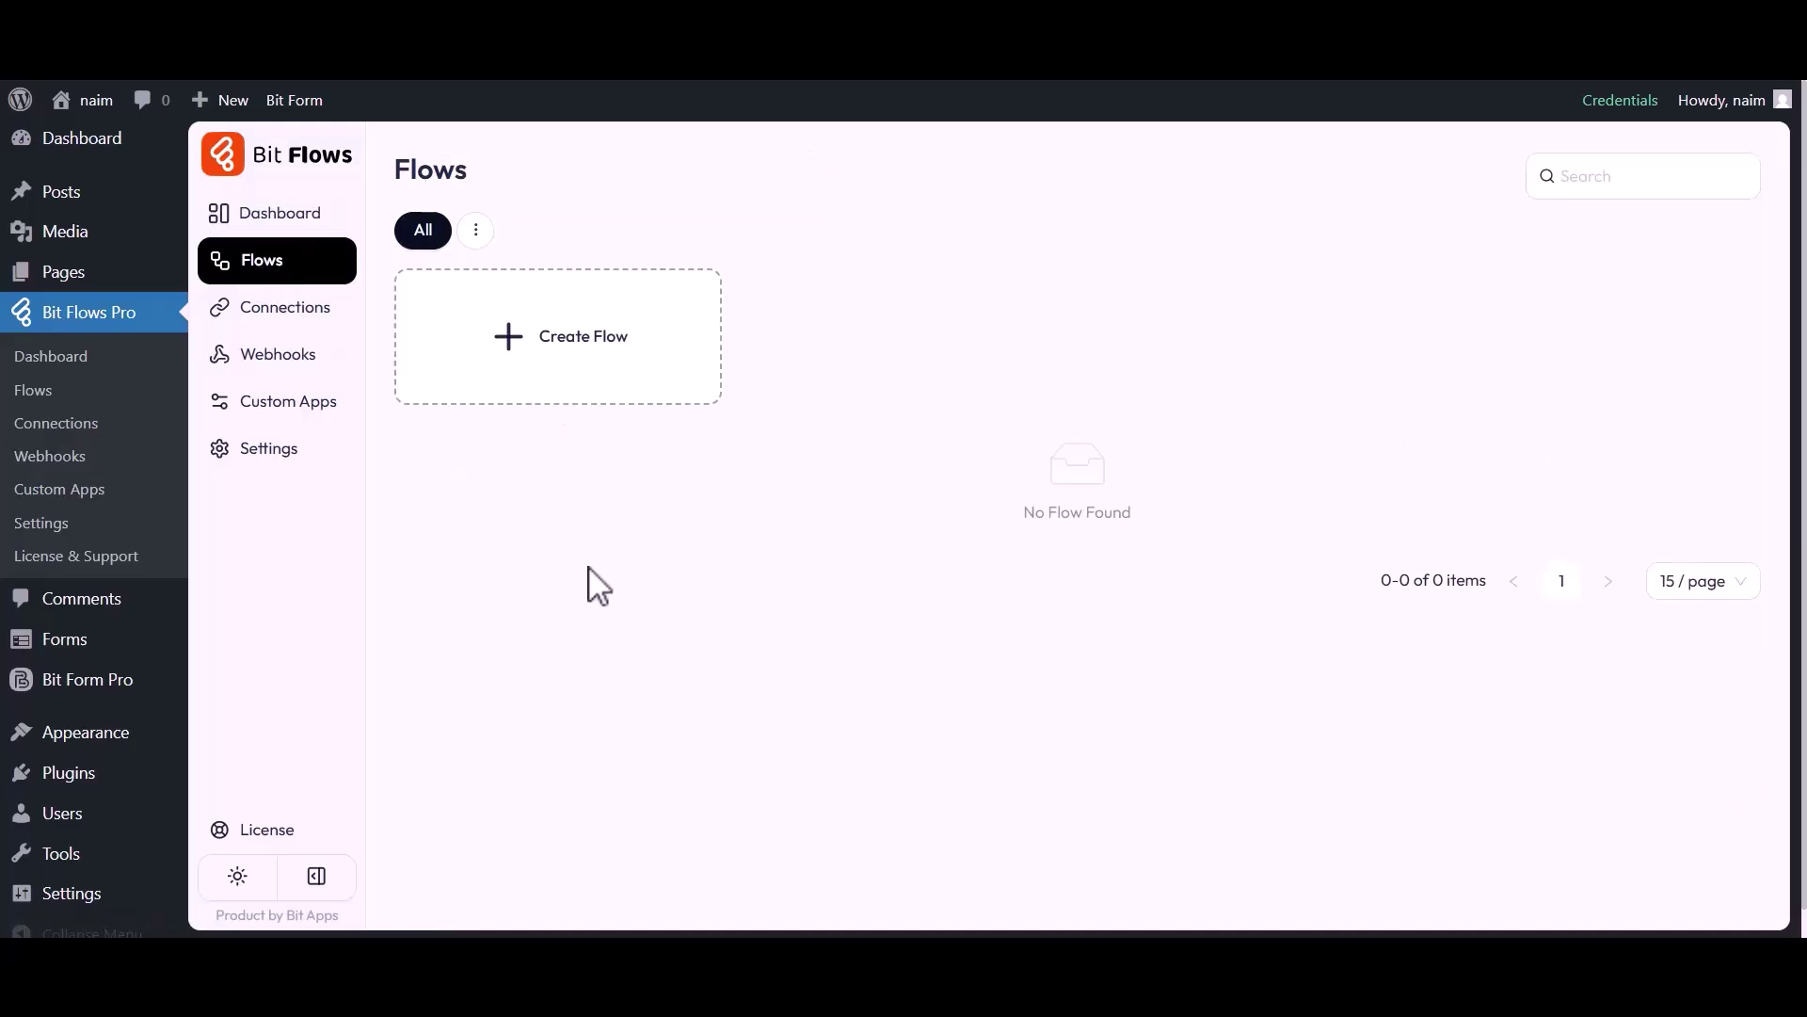
{"action": "left_click", "coordinate": [556, 356]}
{"action": "triple_click", "coordinate": [732, 309]}
{"action": "type", "text": "HappyFo"}
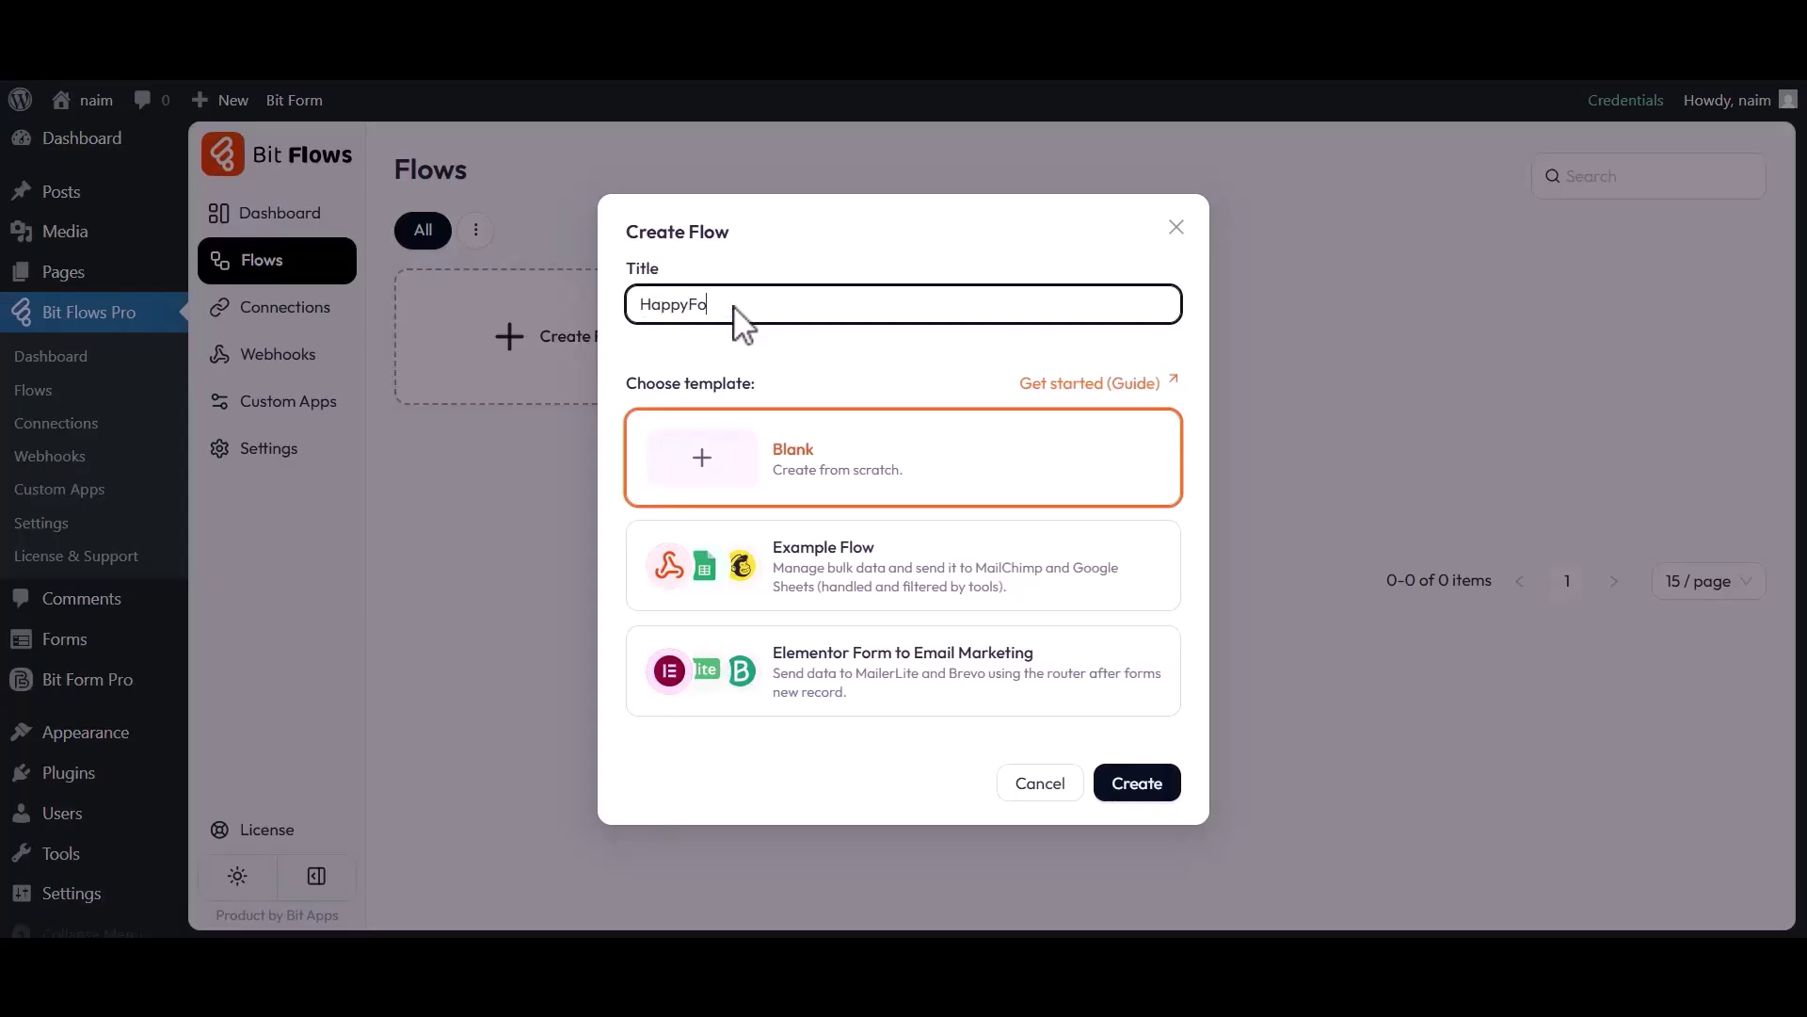
{"action": "type", "text": "rm to System.io"}
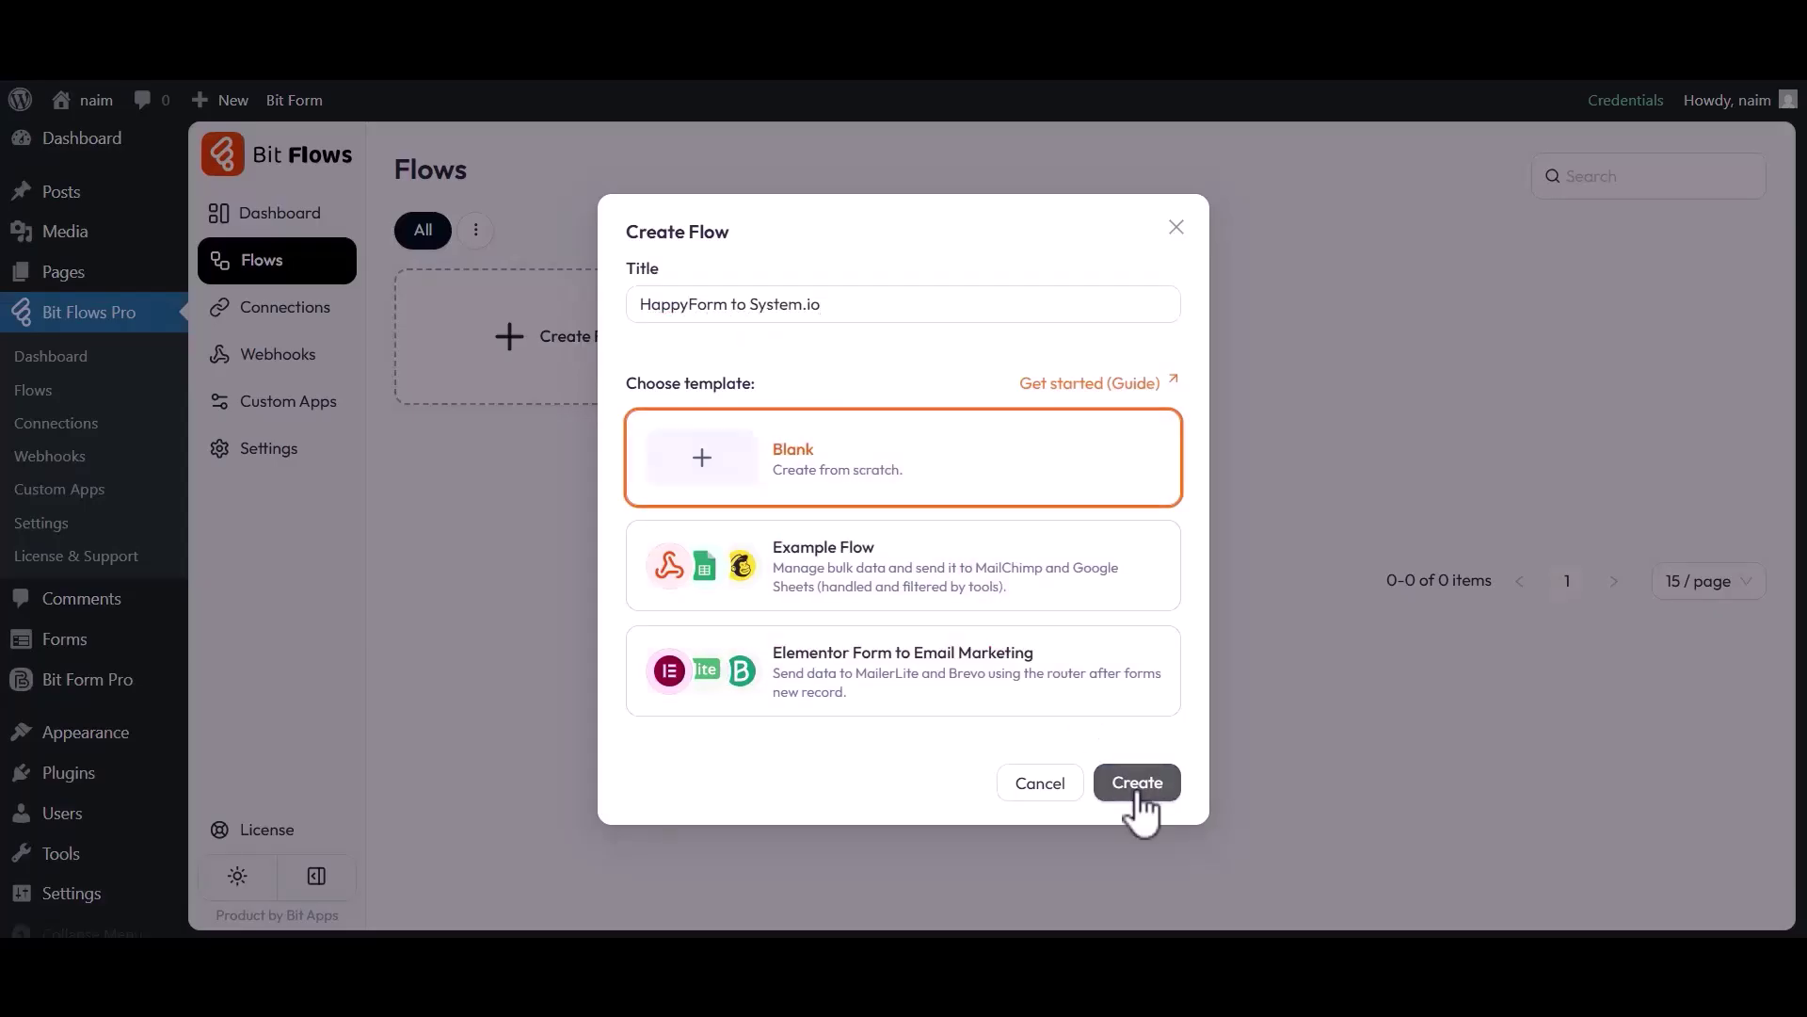
{"action": "left_click", "coordinate": [1137, 783]}
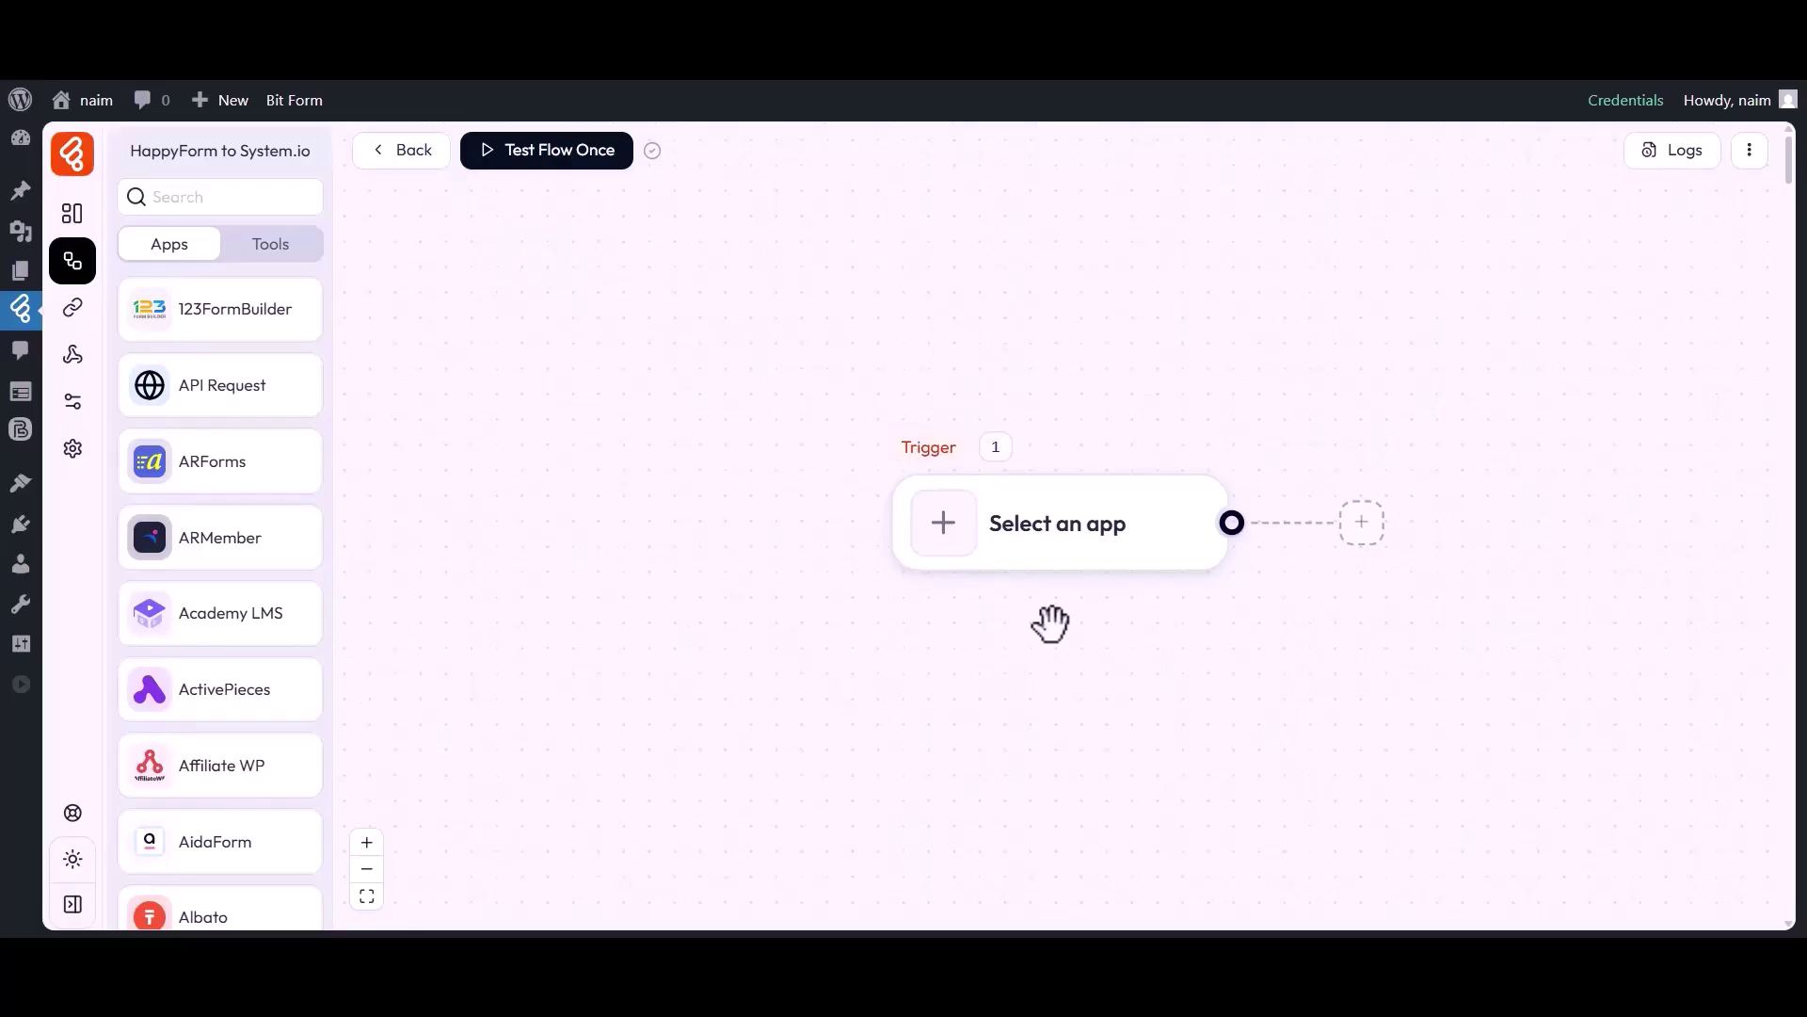
Set the trigger to the happyForm Form Submission event.
{"action": "left_click_drag", "start_coordinate": [1051, 624], "coordinate": [876, 617]}
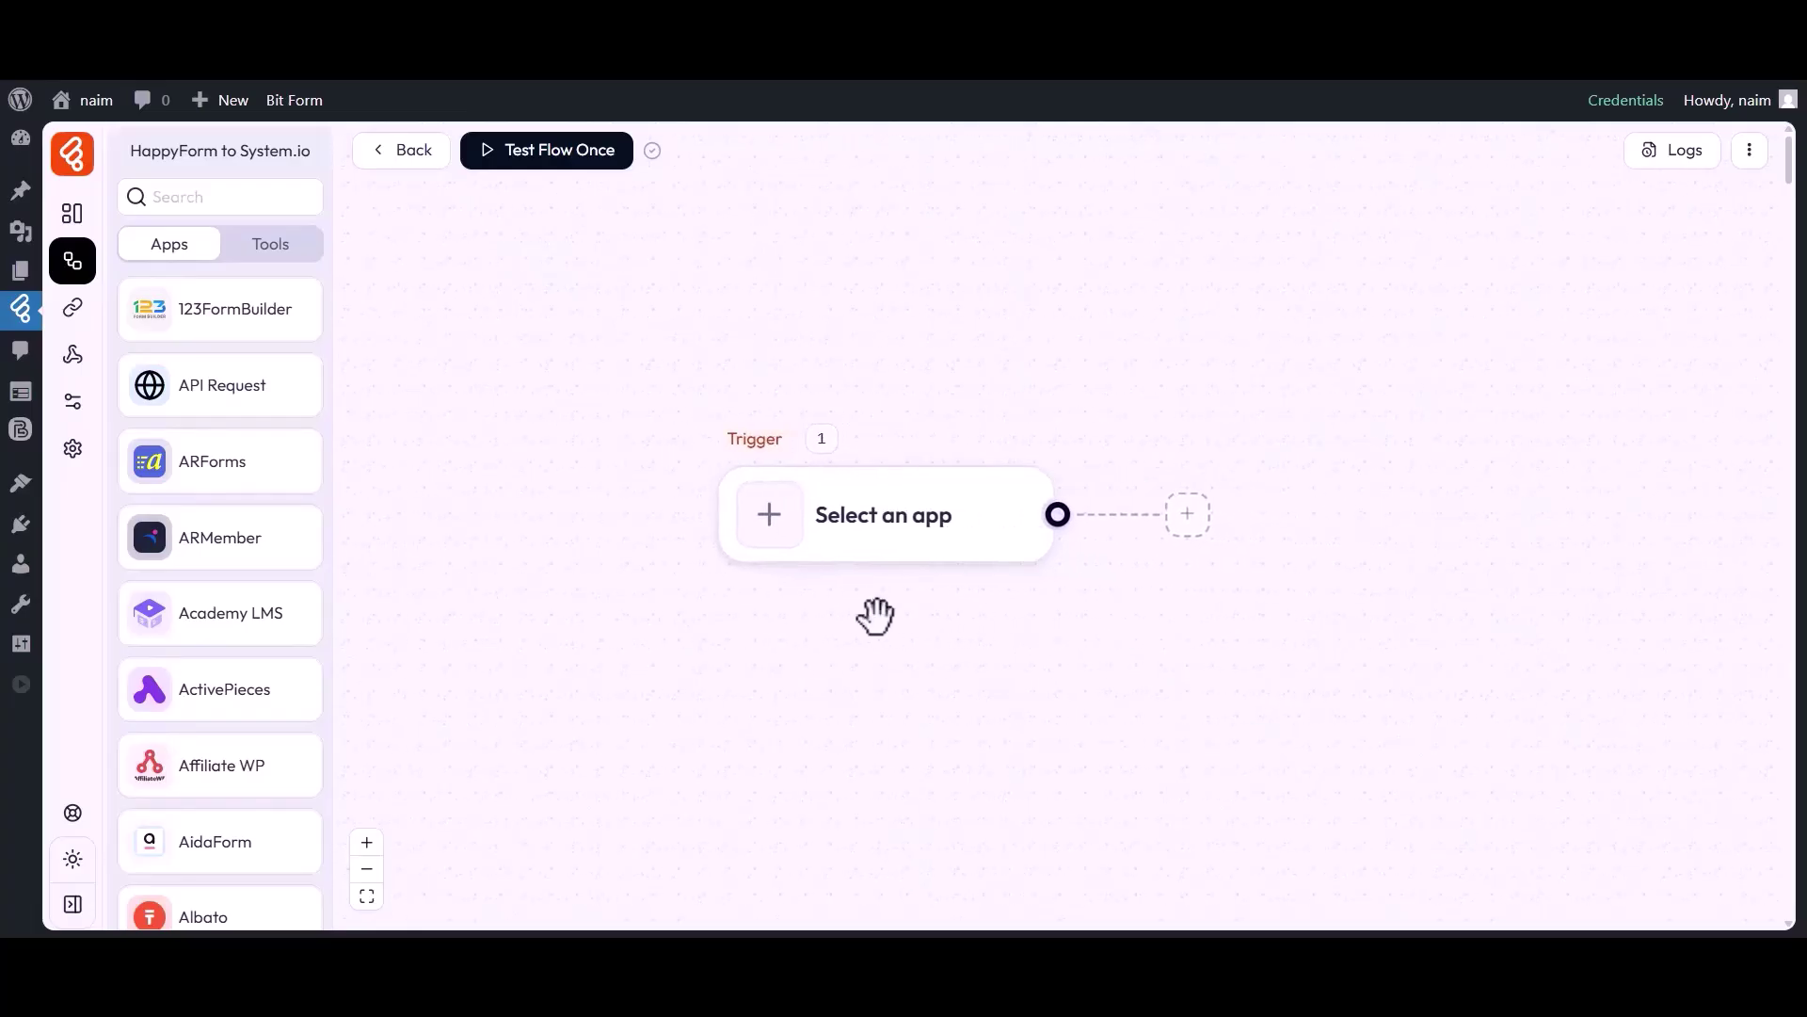
{"action": "left_click", "coordinate": [770, 516]}
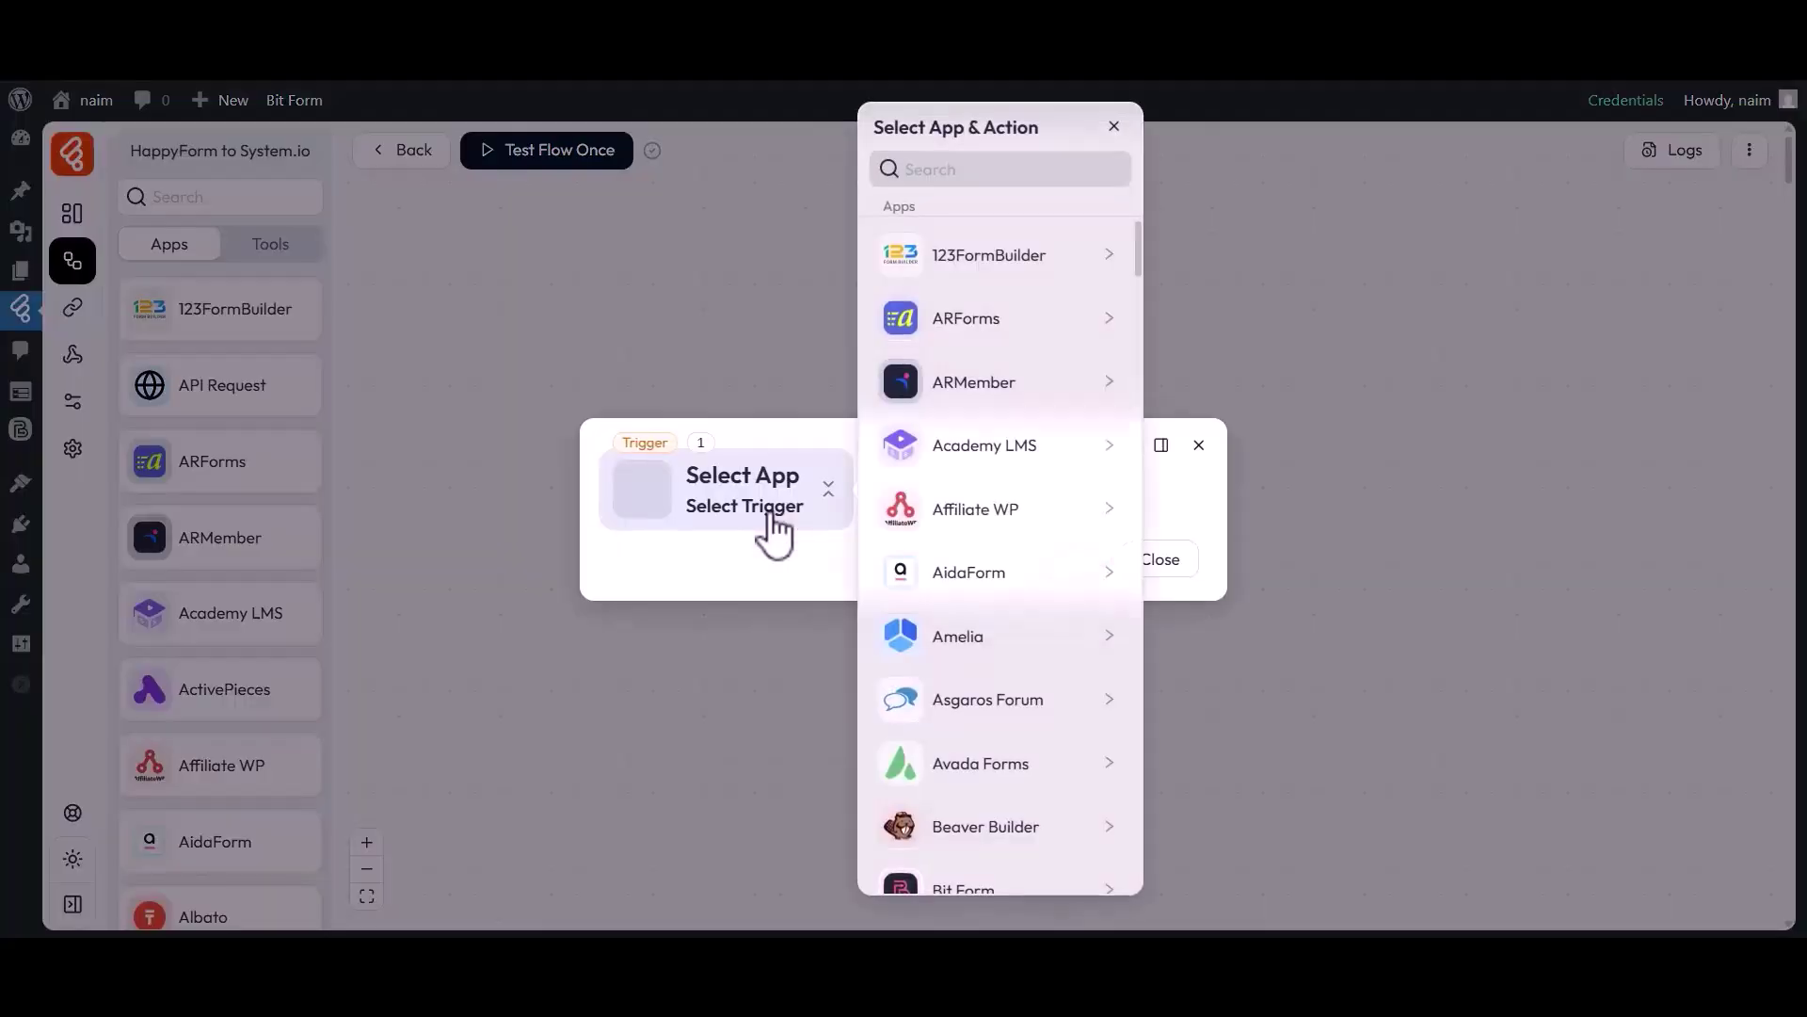
{"action": "left_click", "coordinate": [1000, 176]}
{"action": "type", "text": "HappyForm"}
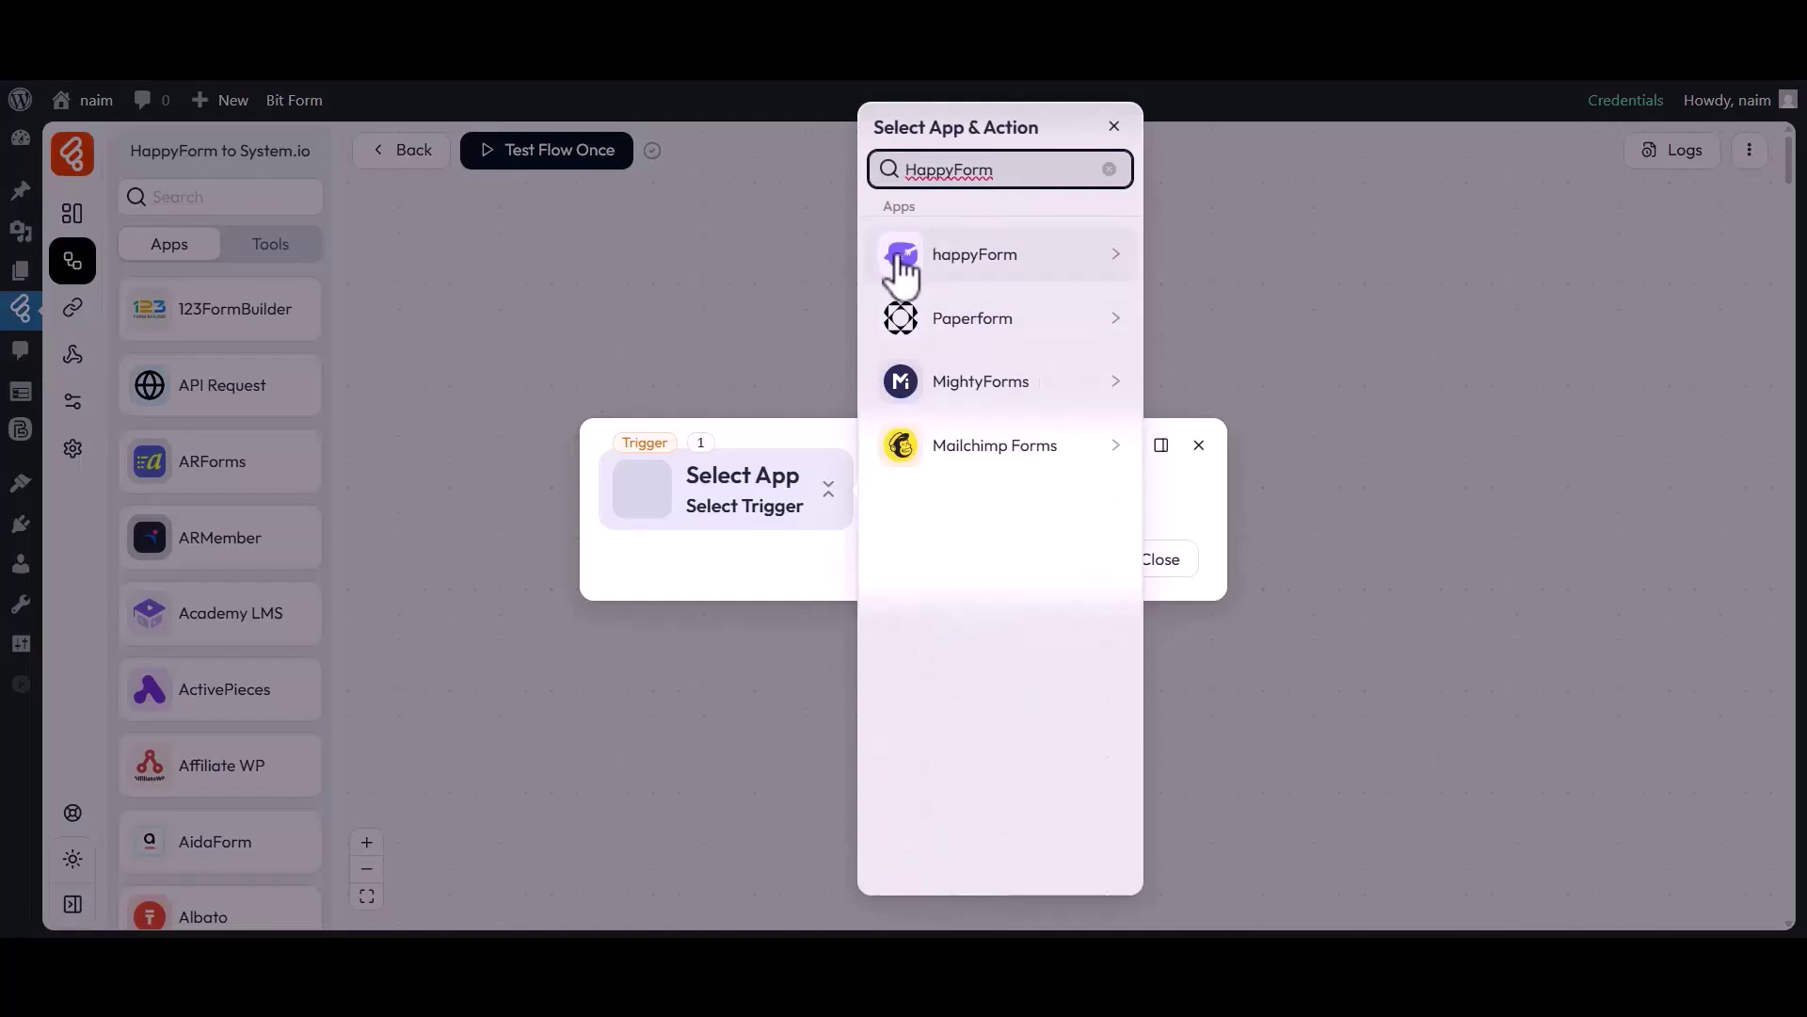
{"action": "left_click", "coordinate": [965, 268]}
{"action": "left_click", "coordinate": [1195, 247]}
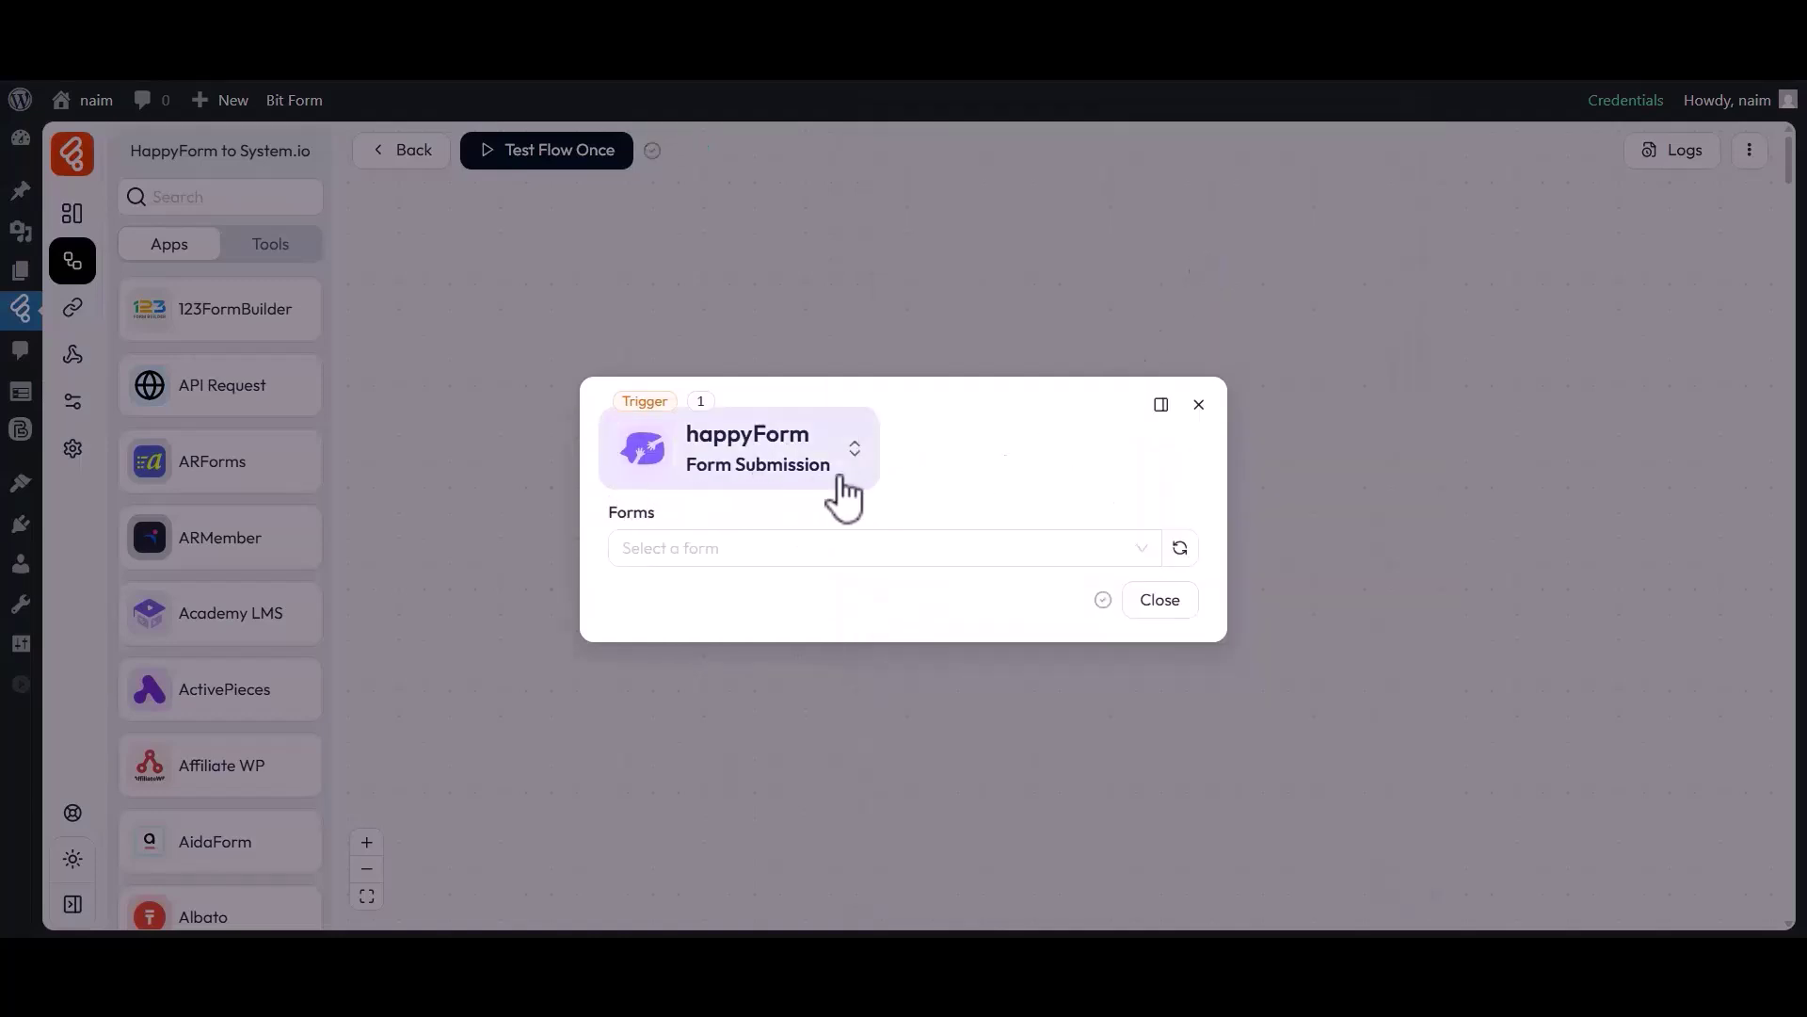
Trigger on Simple Contact Form and listen for a test response from the form page.
{"action": "left_click", "coordinate": [659, 539]}
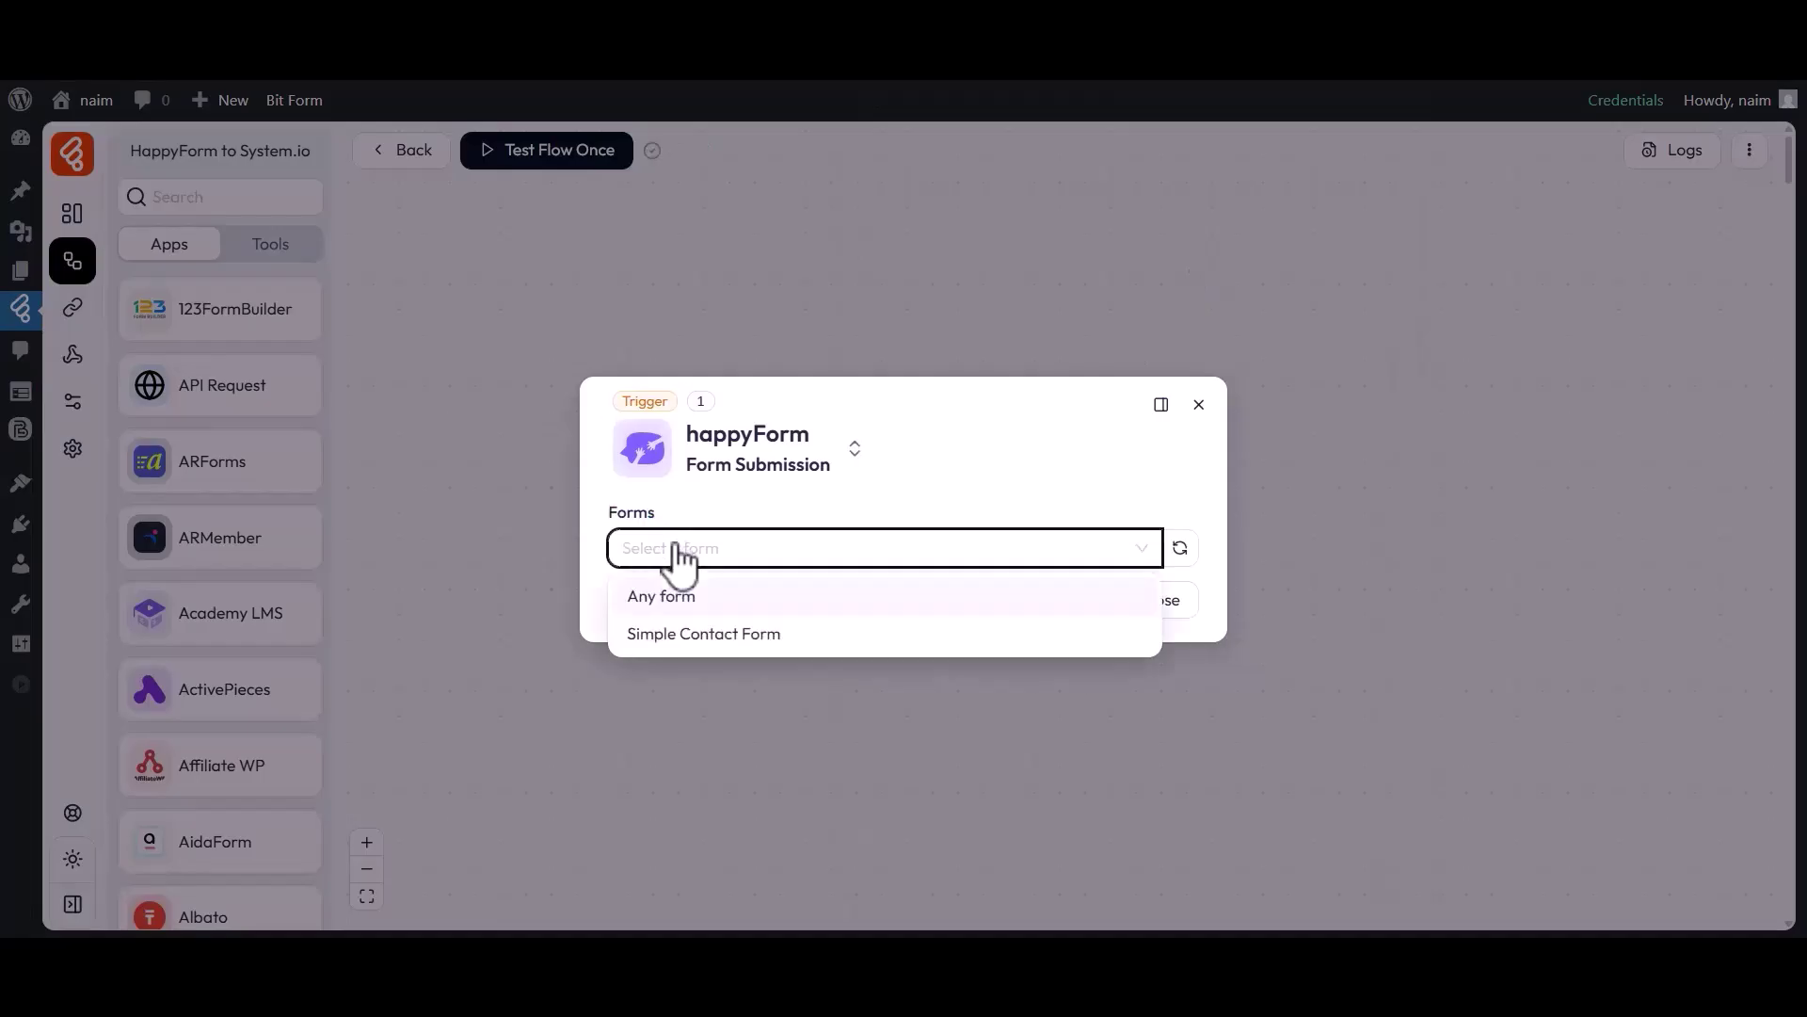
{"action": "left_click", "coordinate": [665, 633]}
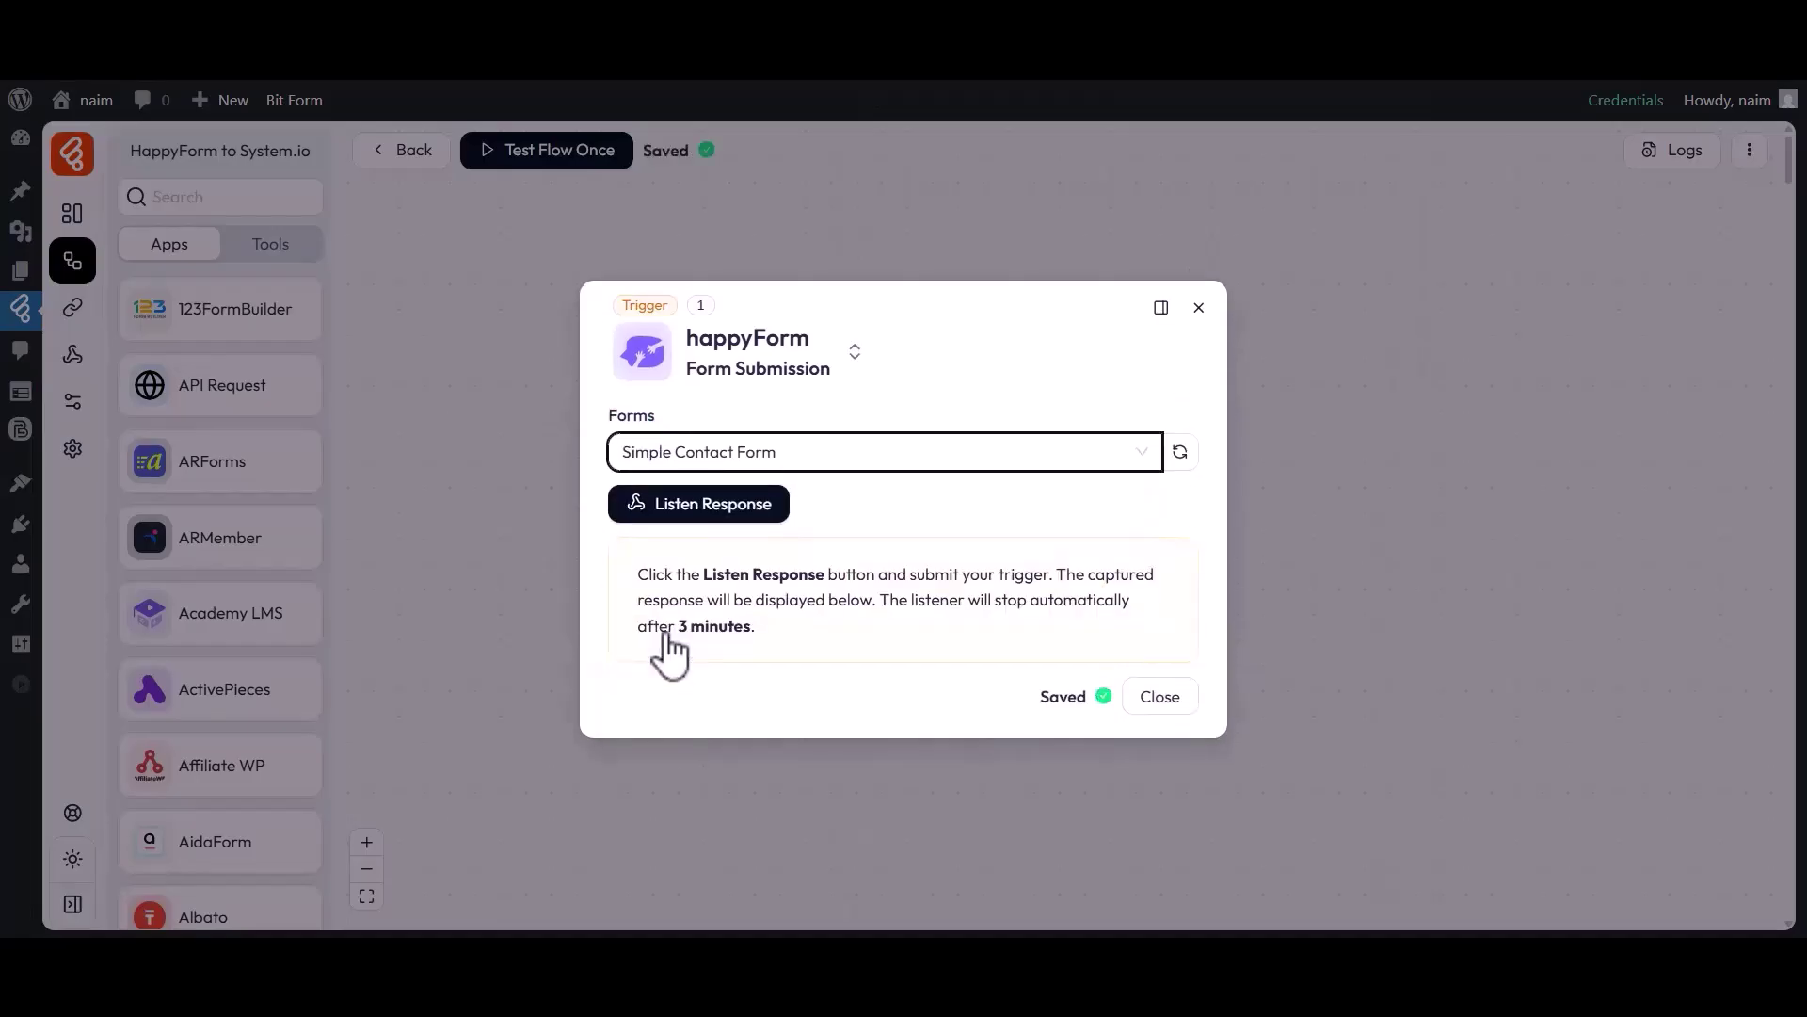
{"action": "left_click", "coordinate": [697, 508]}
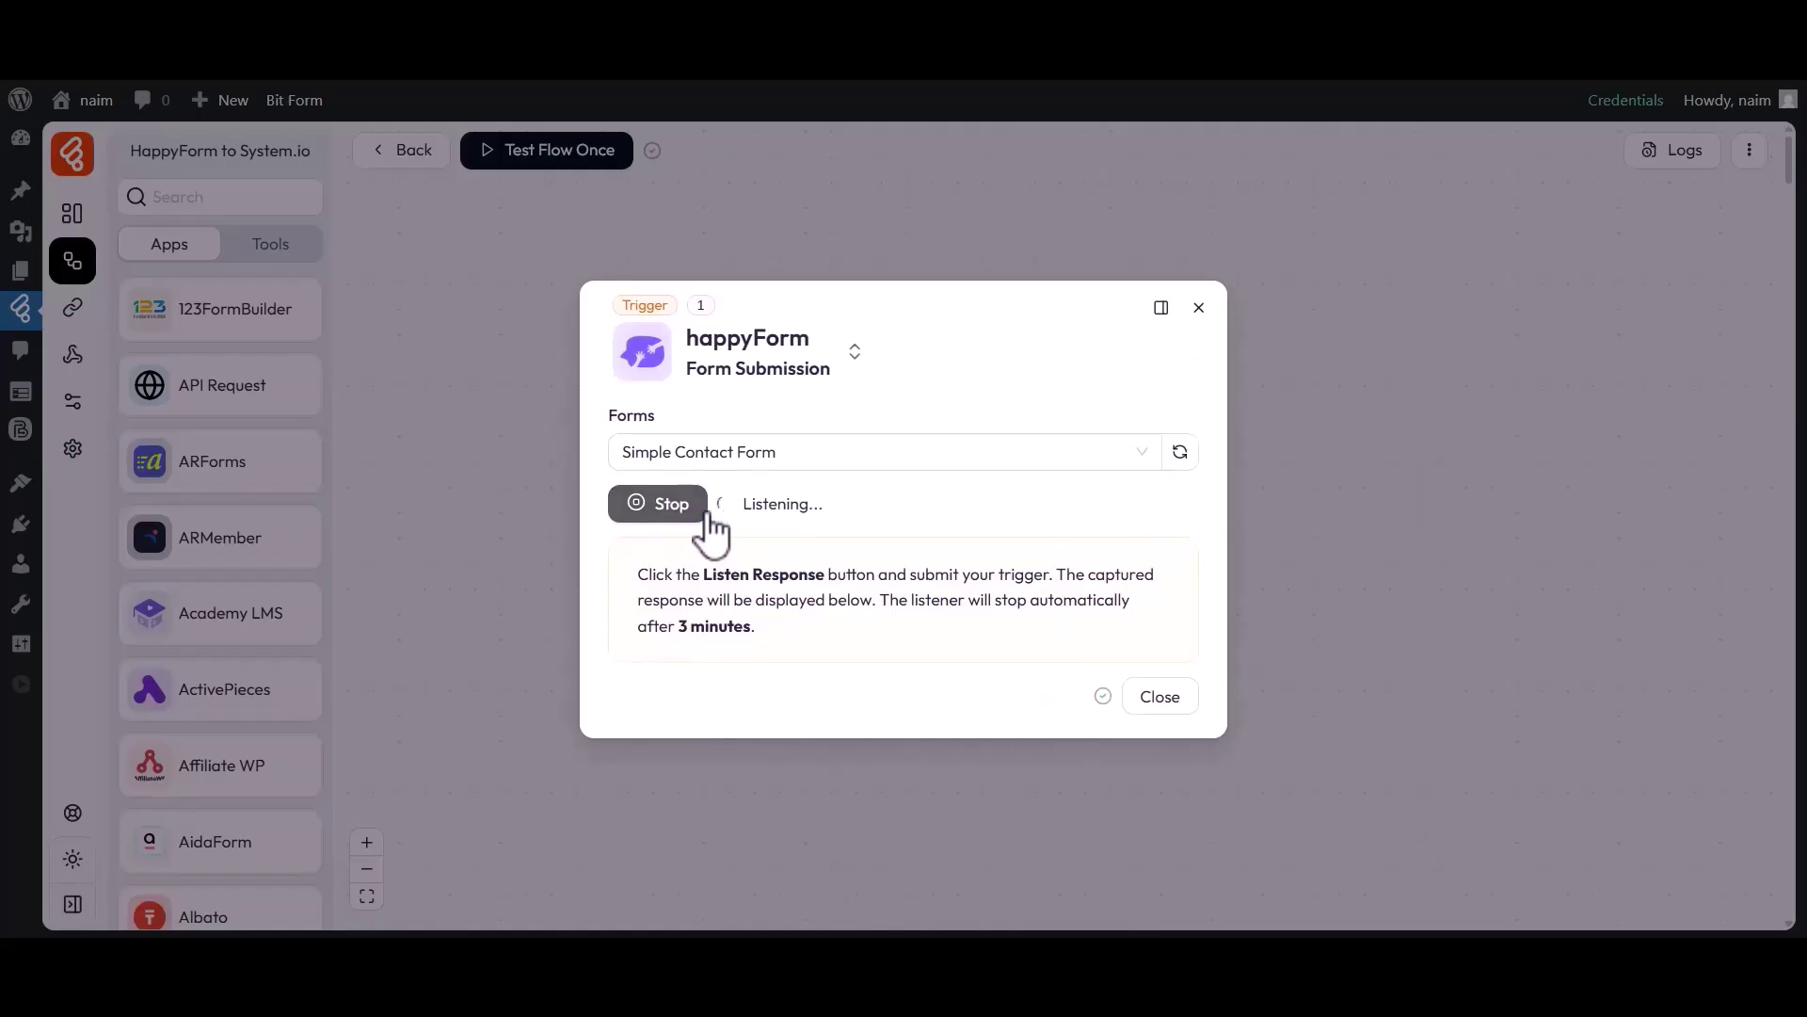
{"action": "left_click", "coordinate": [976, 68]}
Submit the HappyForm with a test first name, last name and email address.
{"action": "left_click", "coordinate": [663, 464]}
{"action": "type", "text": "Bit"}
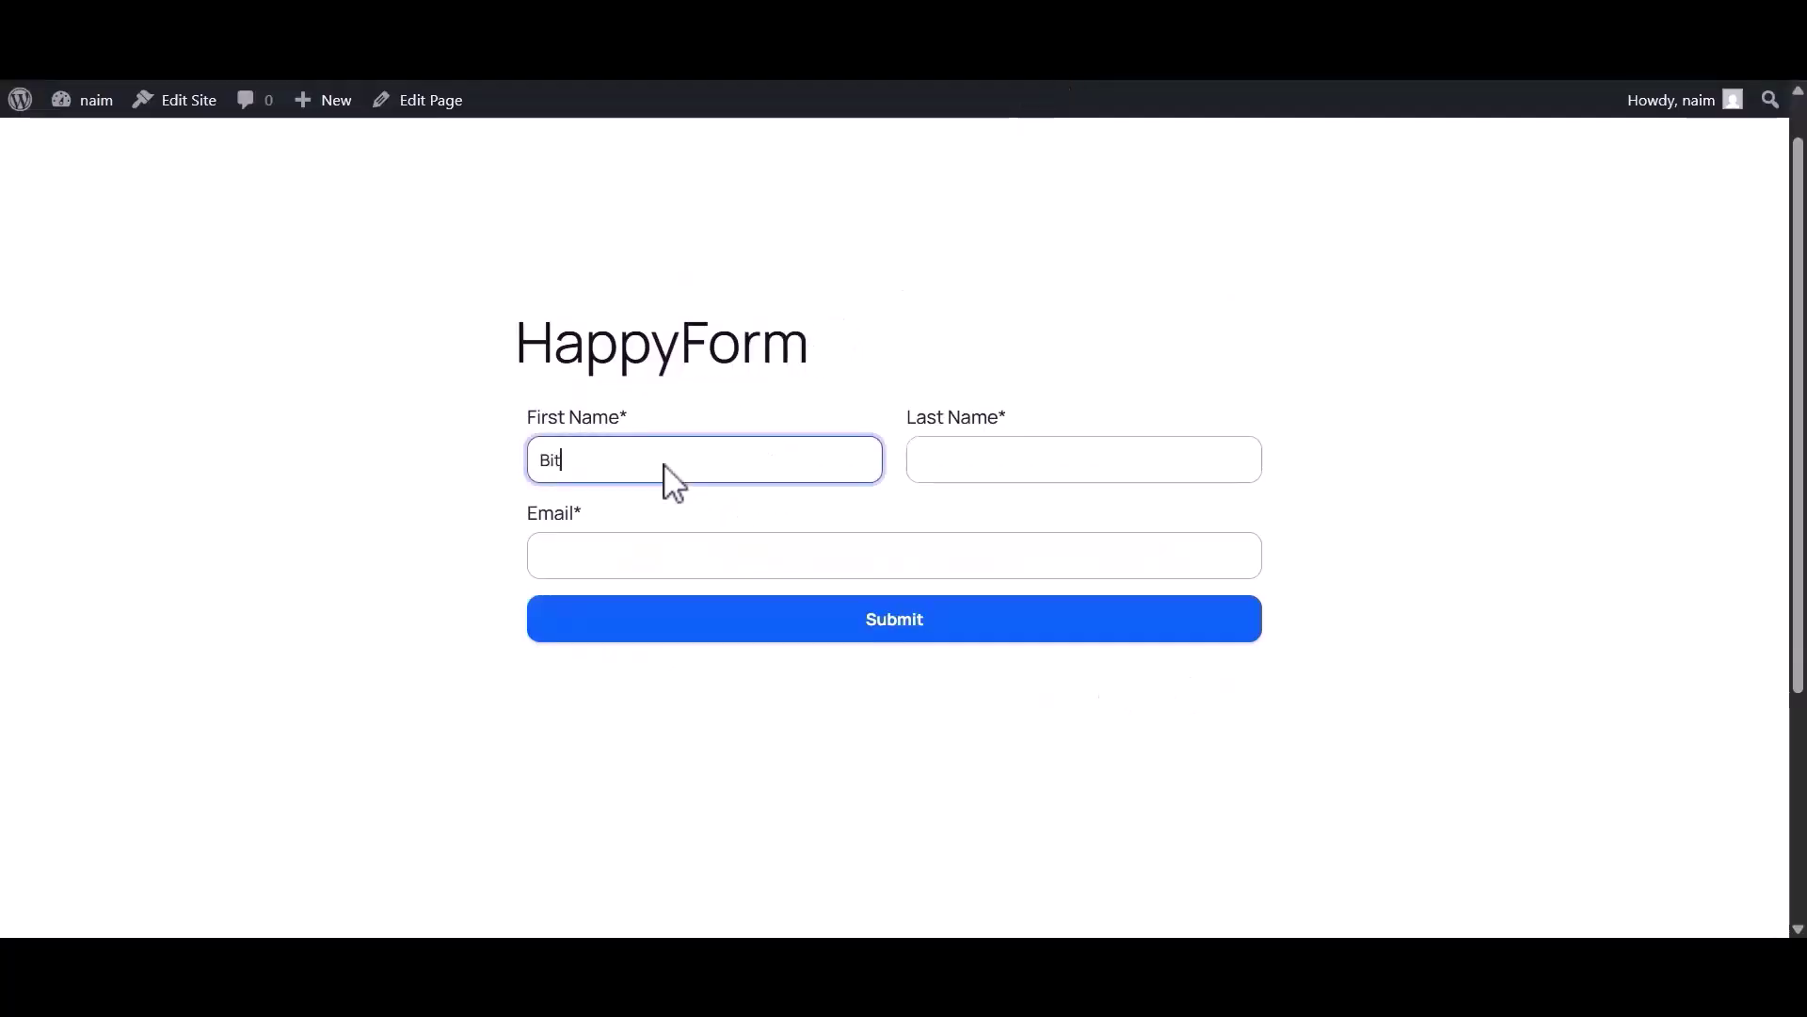
{"action": "left_click", "coordinate": [970, 471]}
{"action": "type", "text": "Apps"}
{"action": "left_click", "coordinate": [727, 555]}
{"action": "left_click", "coordinate": [891, 626]}
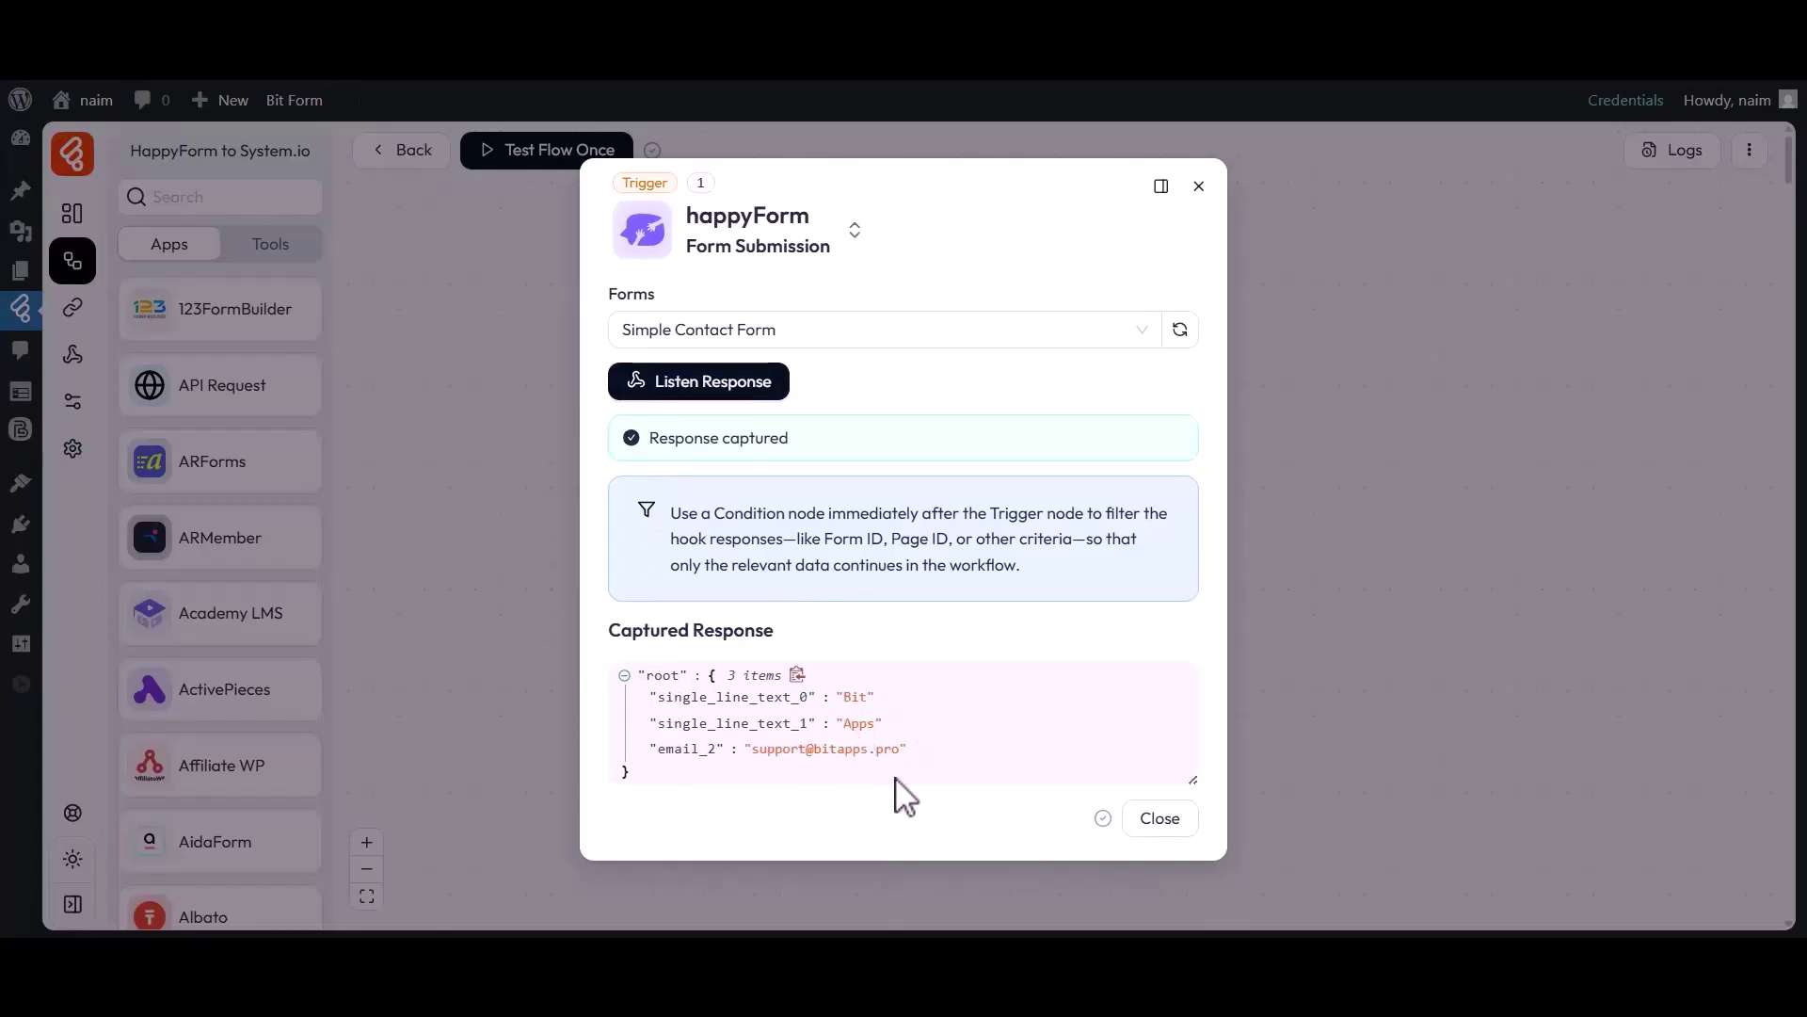
Close the trigger settings after reviewing the captured response.
{"action": "left_click", "coordinate": [1156, 819]}
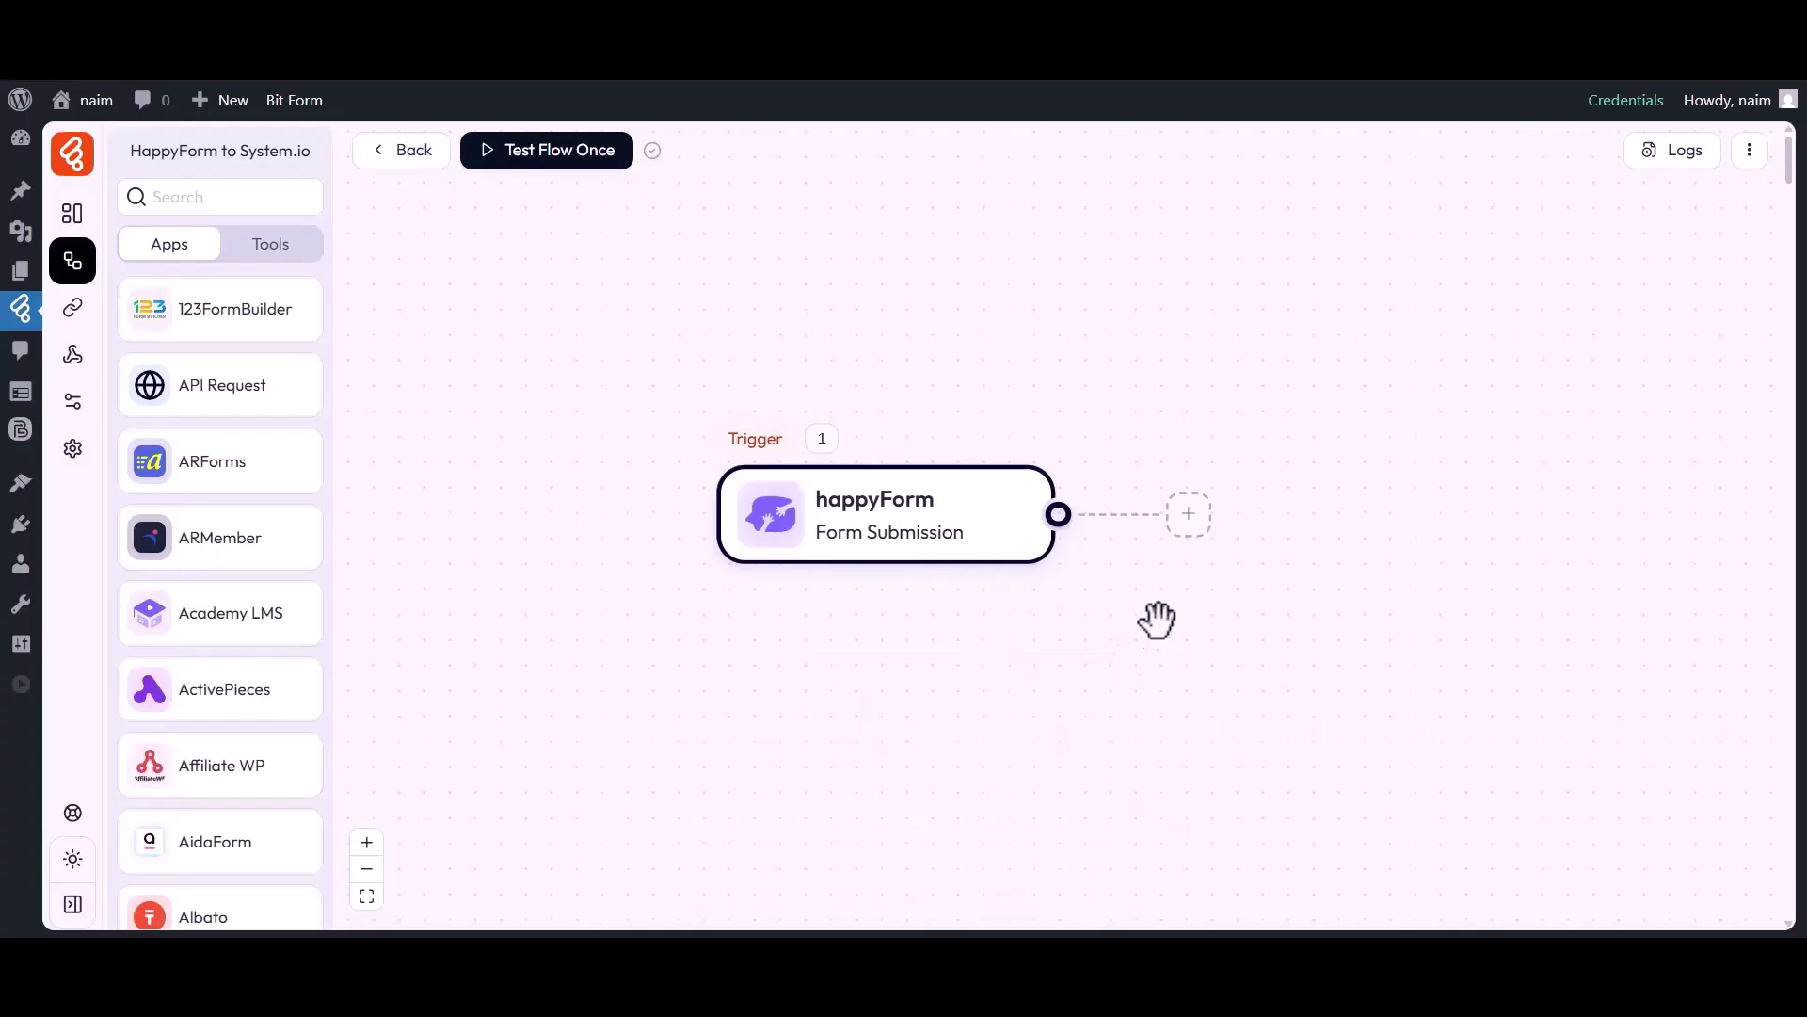
Add a System.io Create Contact action as the flow's second step.
{"action": "left_click", "coordinate": [1189, 515]}
{"action": "left_click", "coordinate": [1264, 520]}
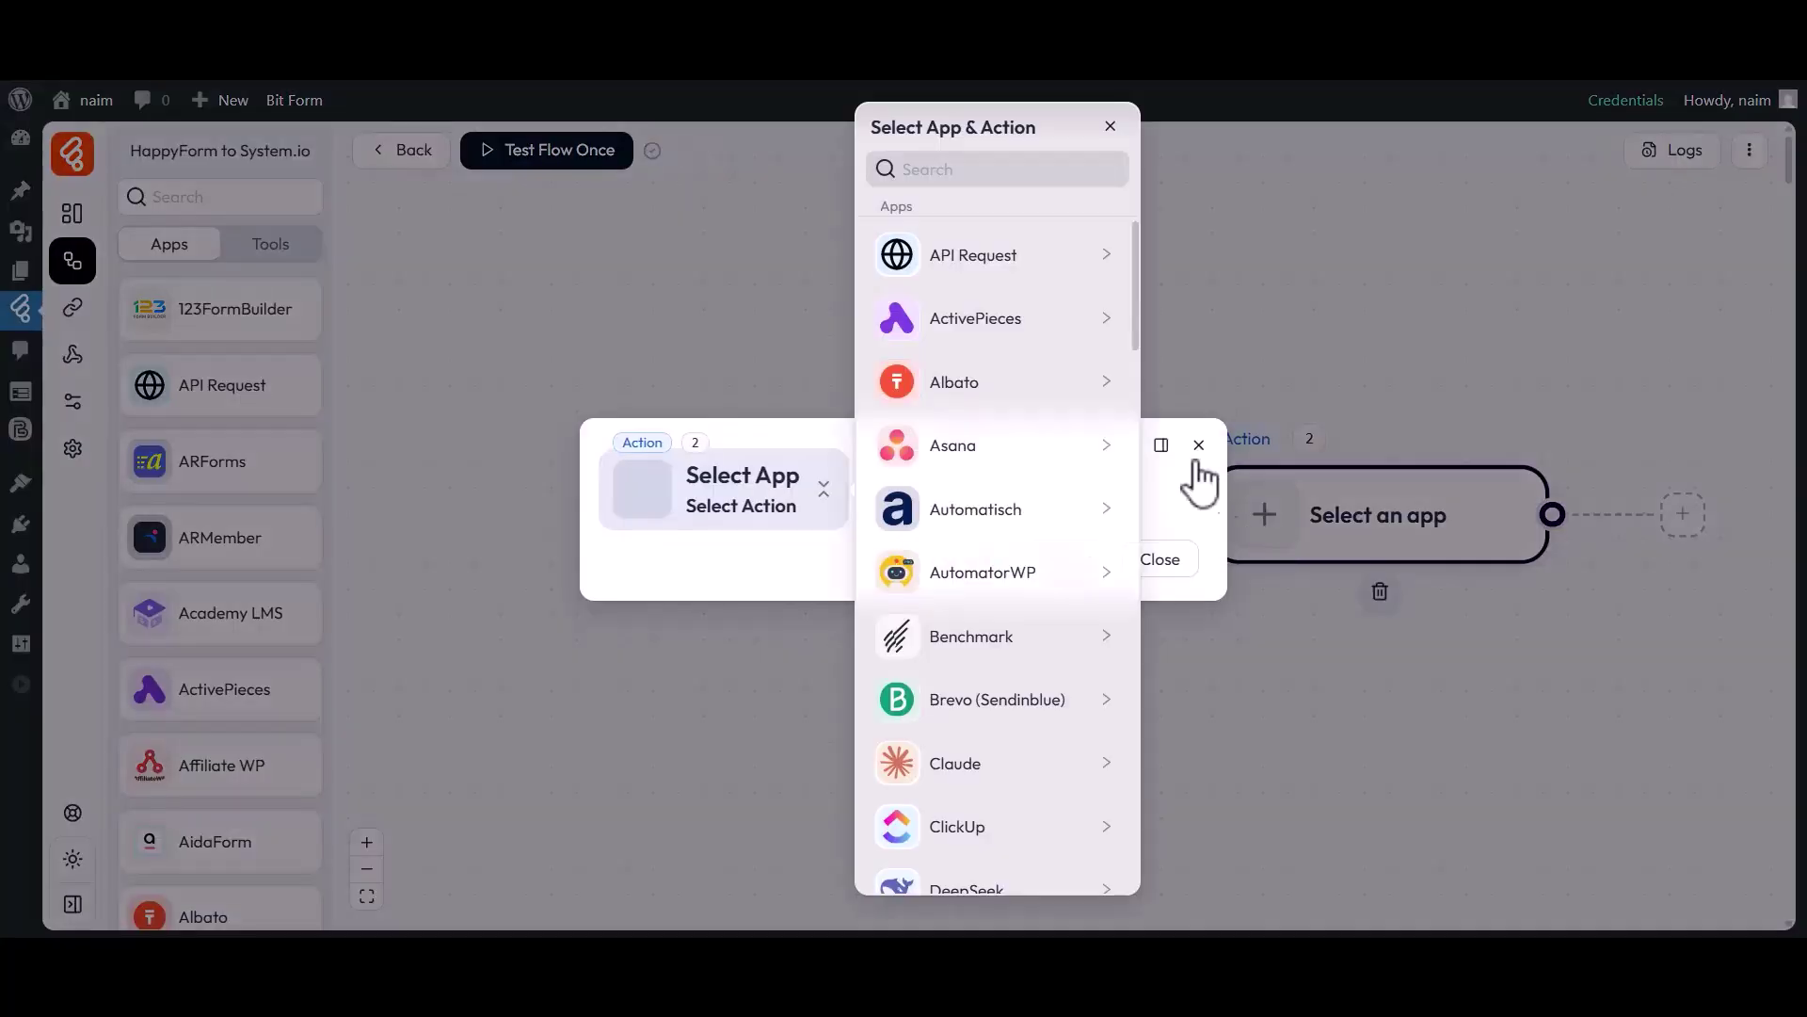
{"action": "left_click", "coordinate": [915, 178]}
{"action": "type", "text": "System.io"}
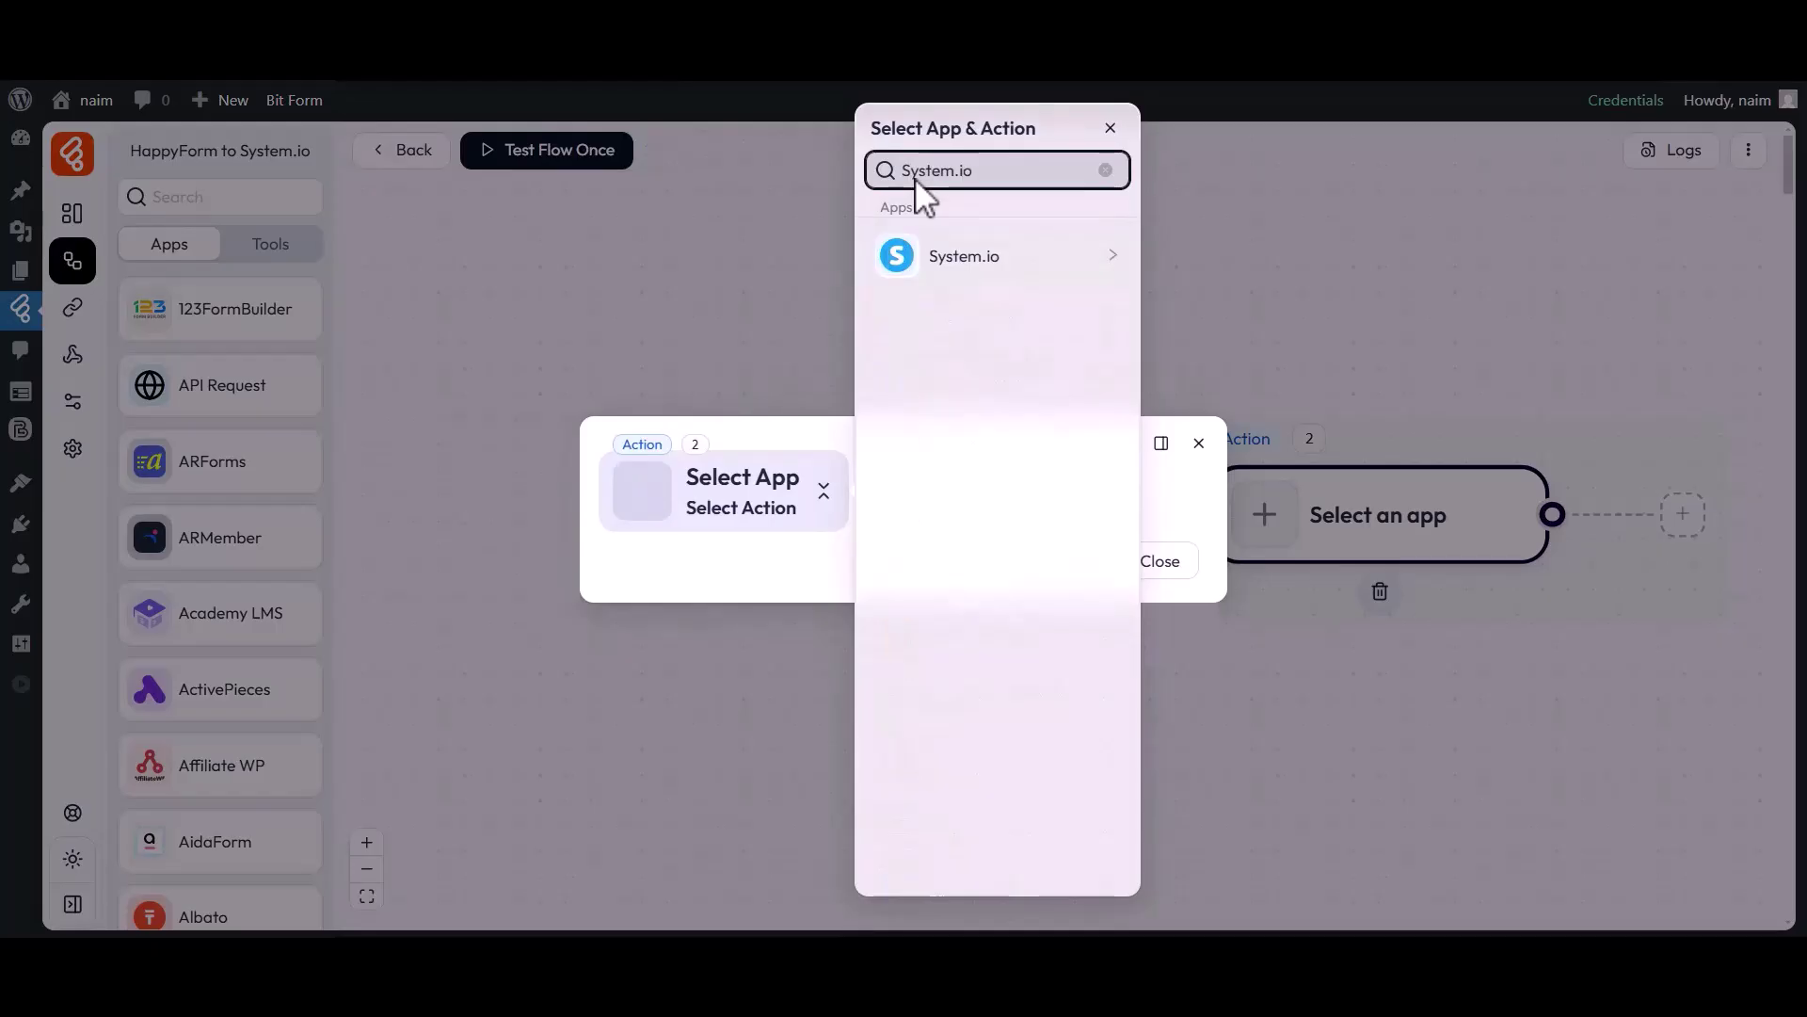
{"action": "left_click", "coordinate": [936, 268]}
{"action": "left_click", "coordinate": [1217, 273]}
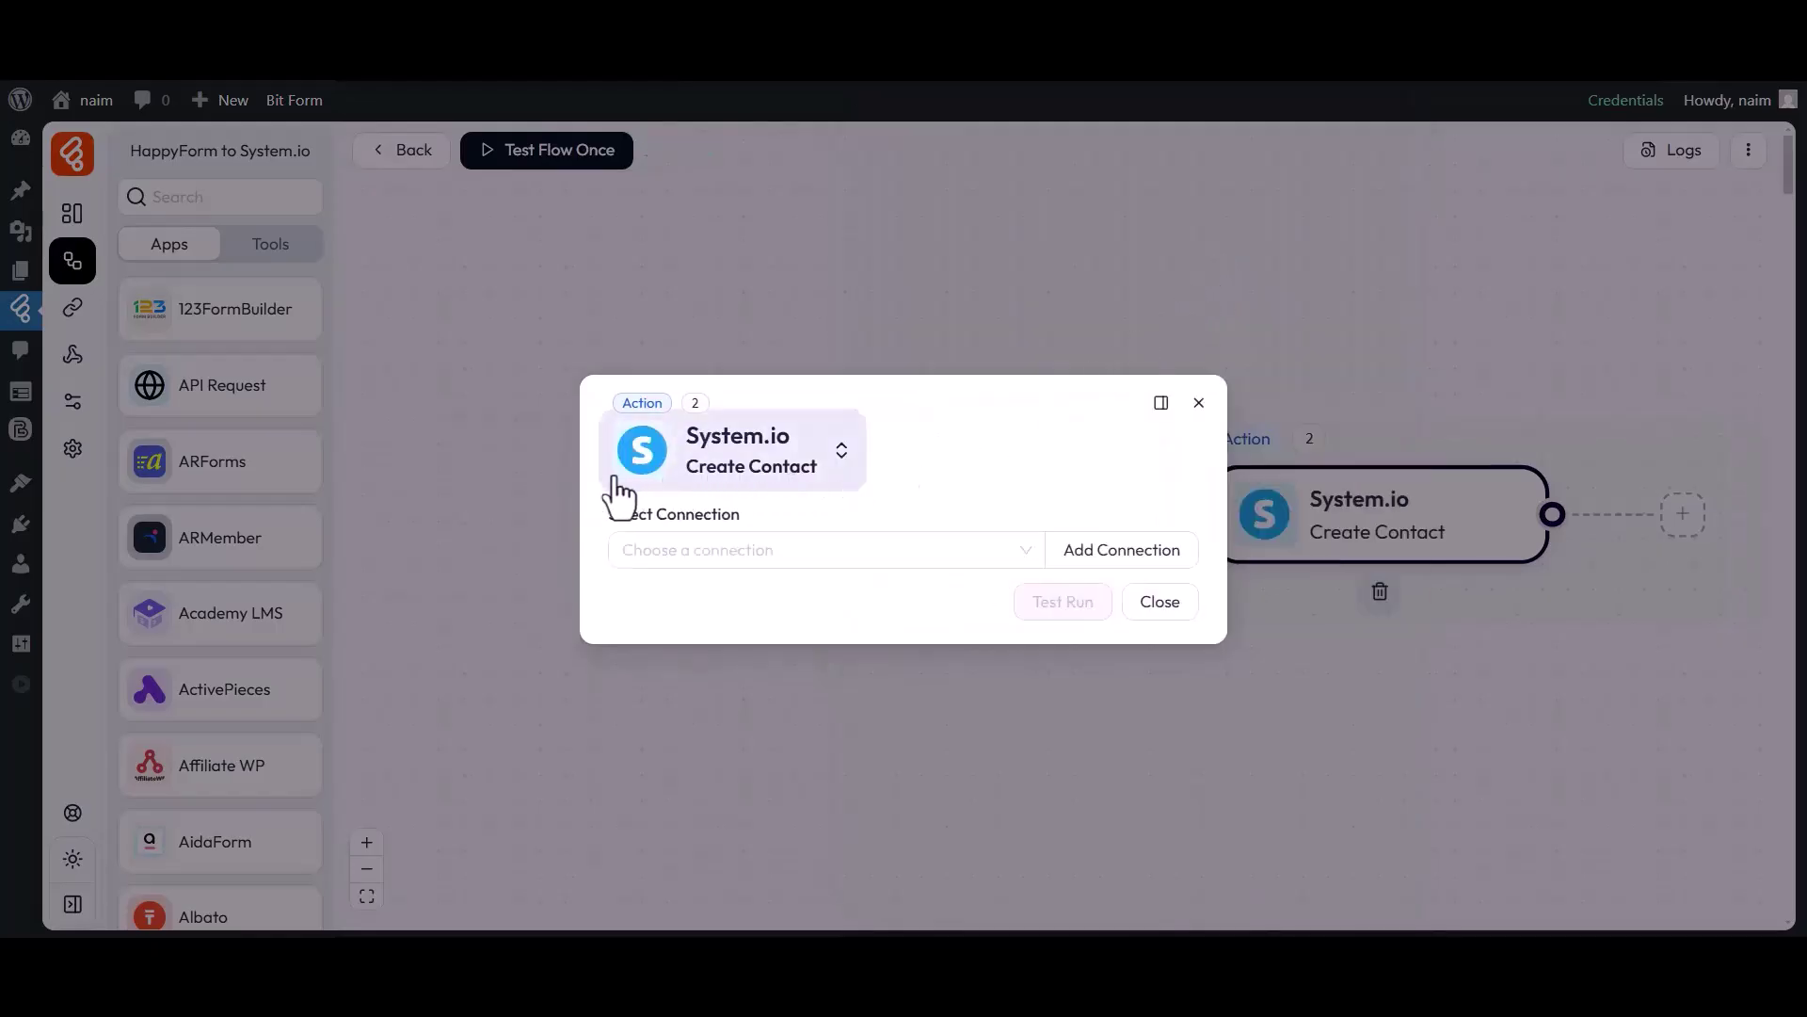
{"action": "left_click", "coordinate": [739, 549]}
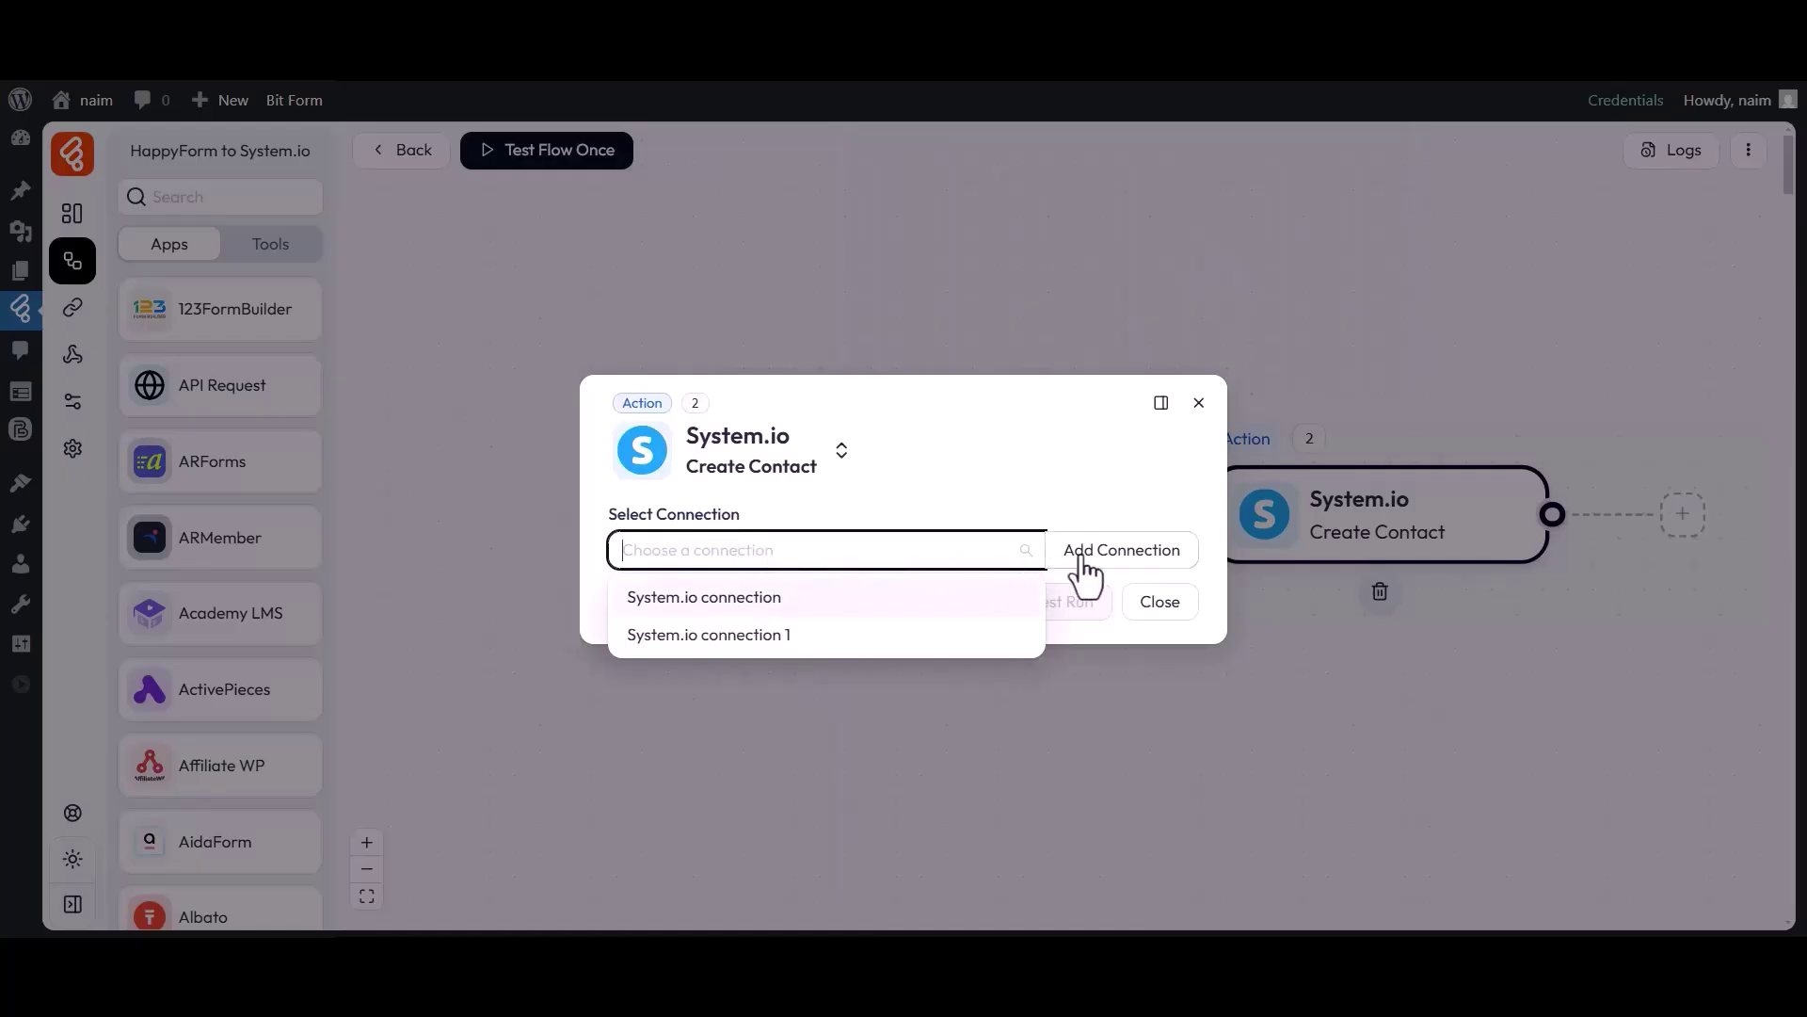
Add a System.io connection named 'System.io connection 2' and open System.io's API keys page.
{"action": "left_click", "coordinate": [1121, 555]}
{"action": "left_click_drag", "start_coordinate": [1215, 518], "coordinate": [1355, 516]}
{"action": "left_click", "coordinate": [1341, 529]}
{"action": "left_click_drag", "start_coordinate": [1241, 543], "coordinate": [1400, 544]}
{"action": "left_click", "coordinate": [1401, 545]}
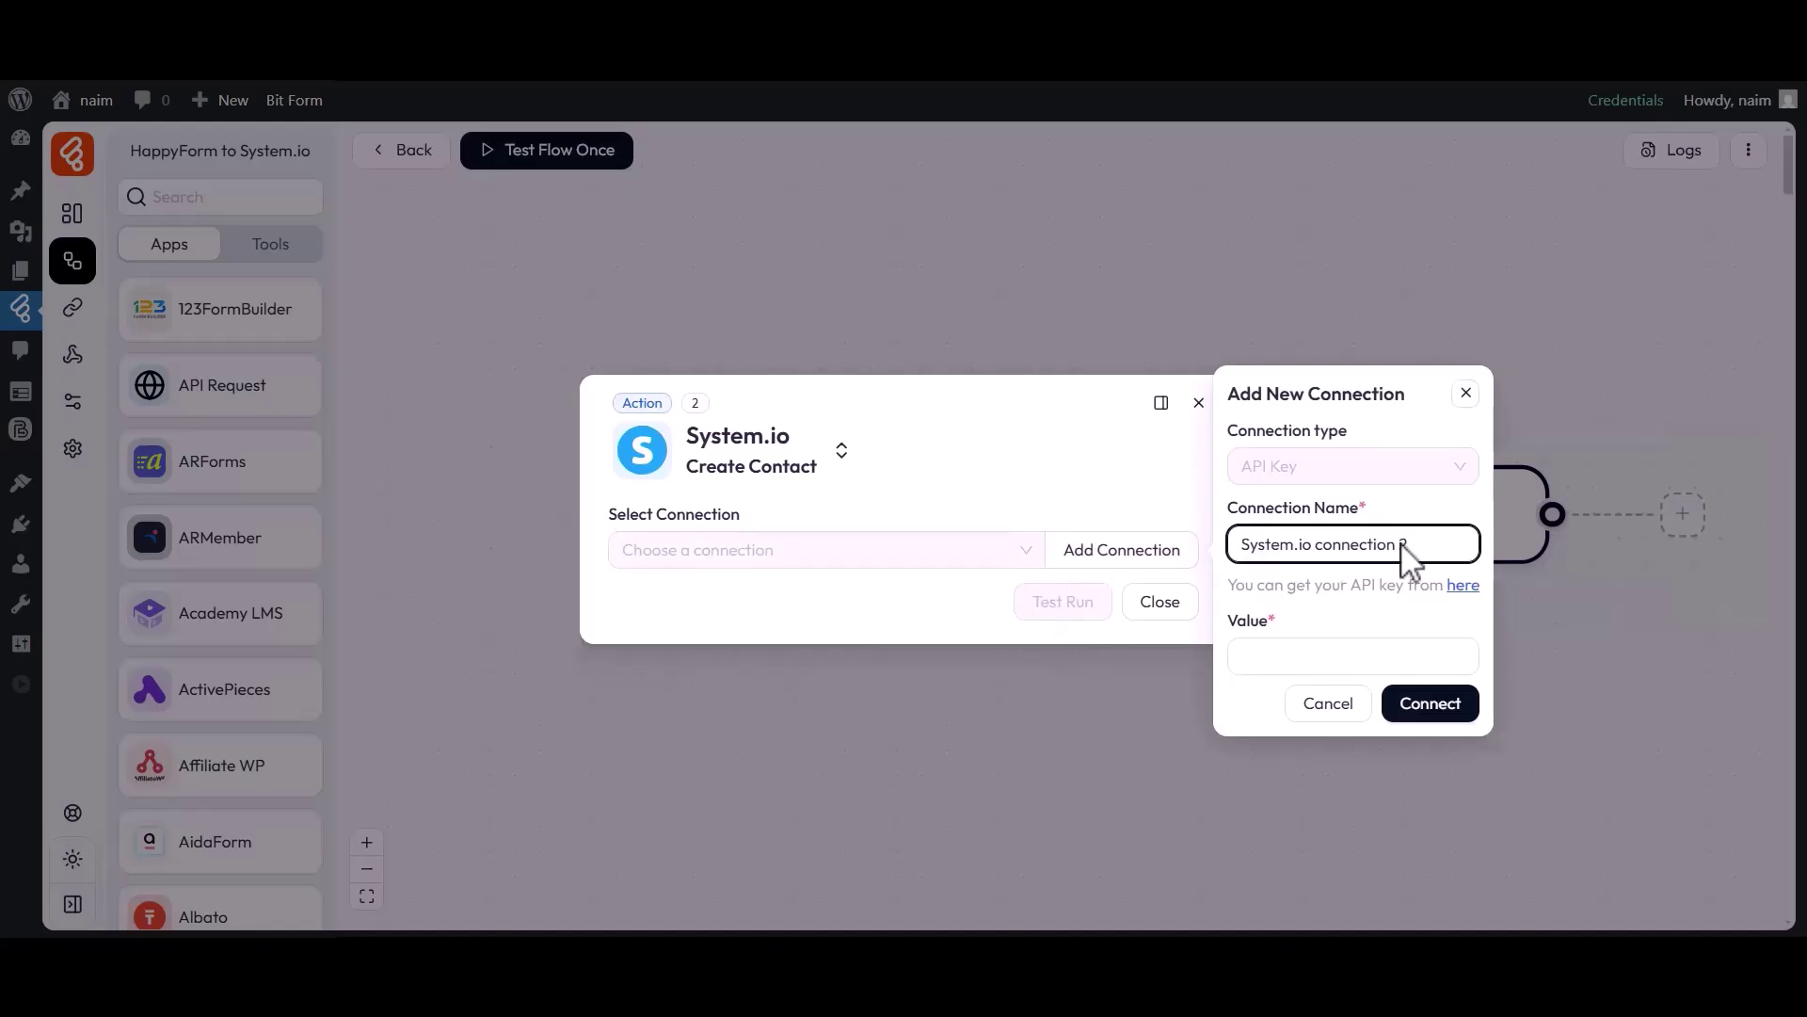
{"action": "left_click_drag", "start_coordinate": [1231, 618], "coordinate": [1270, 619]}
{"action": "left_click", "coordinate": [1283, 649]}
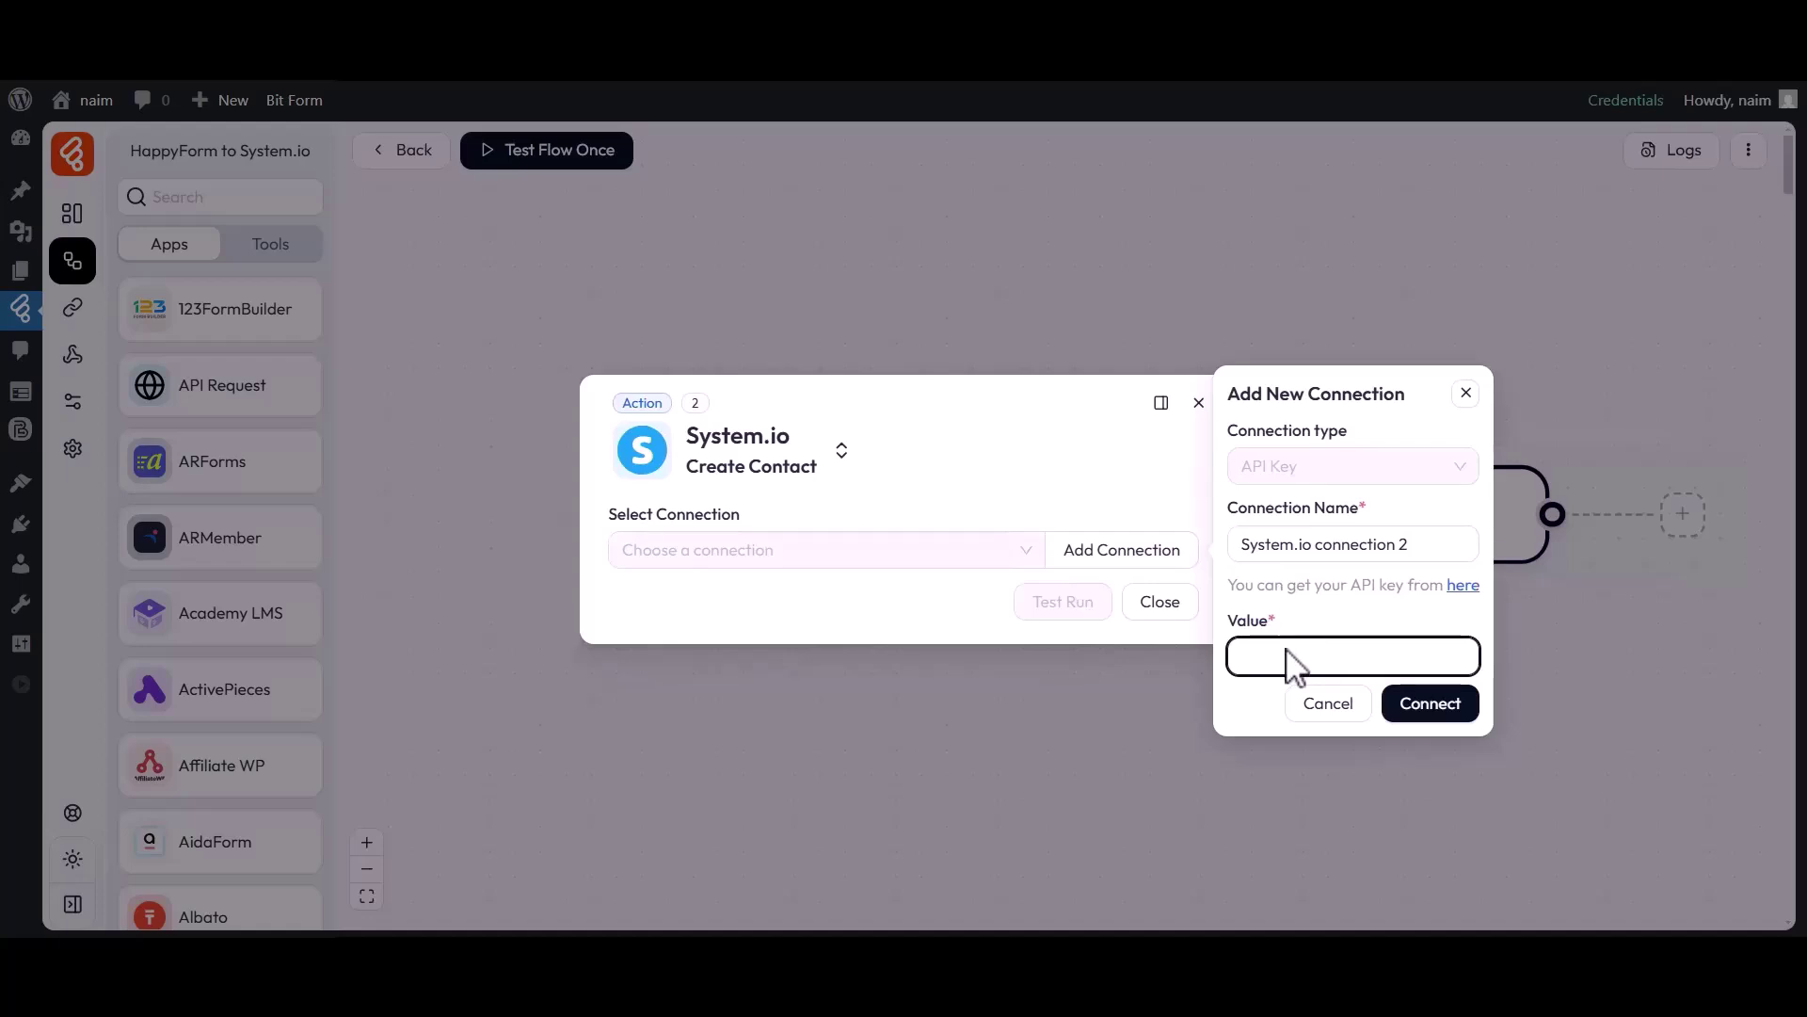
{"action": "left_click", "coordinate": [1462, 586]}
Create a never-expiring System.io public API key named 'Bit Flows' and copy its token.
{"action": "scroll", "coordinate": [1472, 606], "scroll_direction": "down", "scroll_amount": 2}
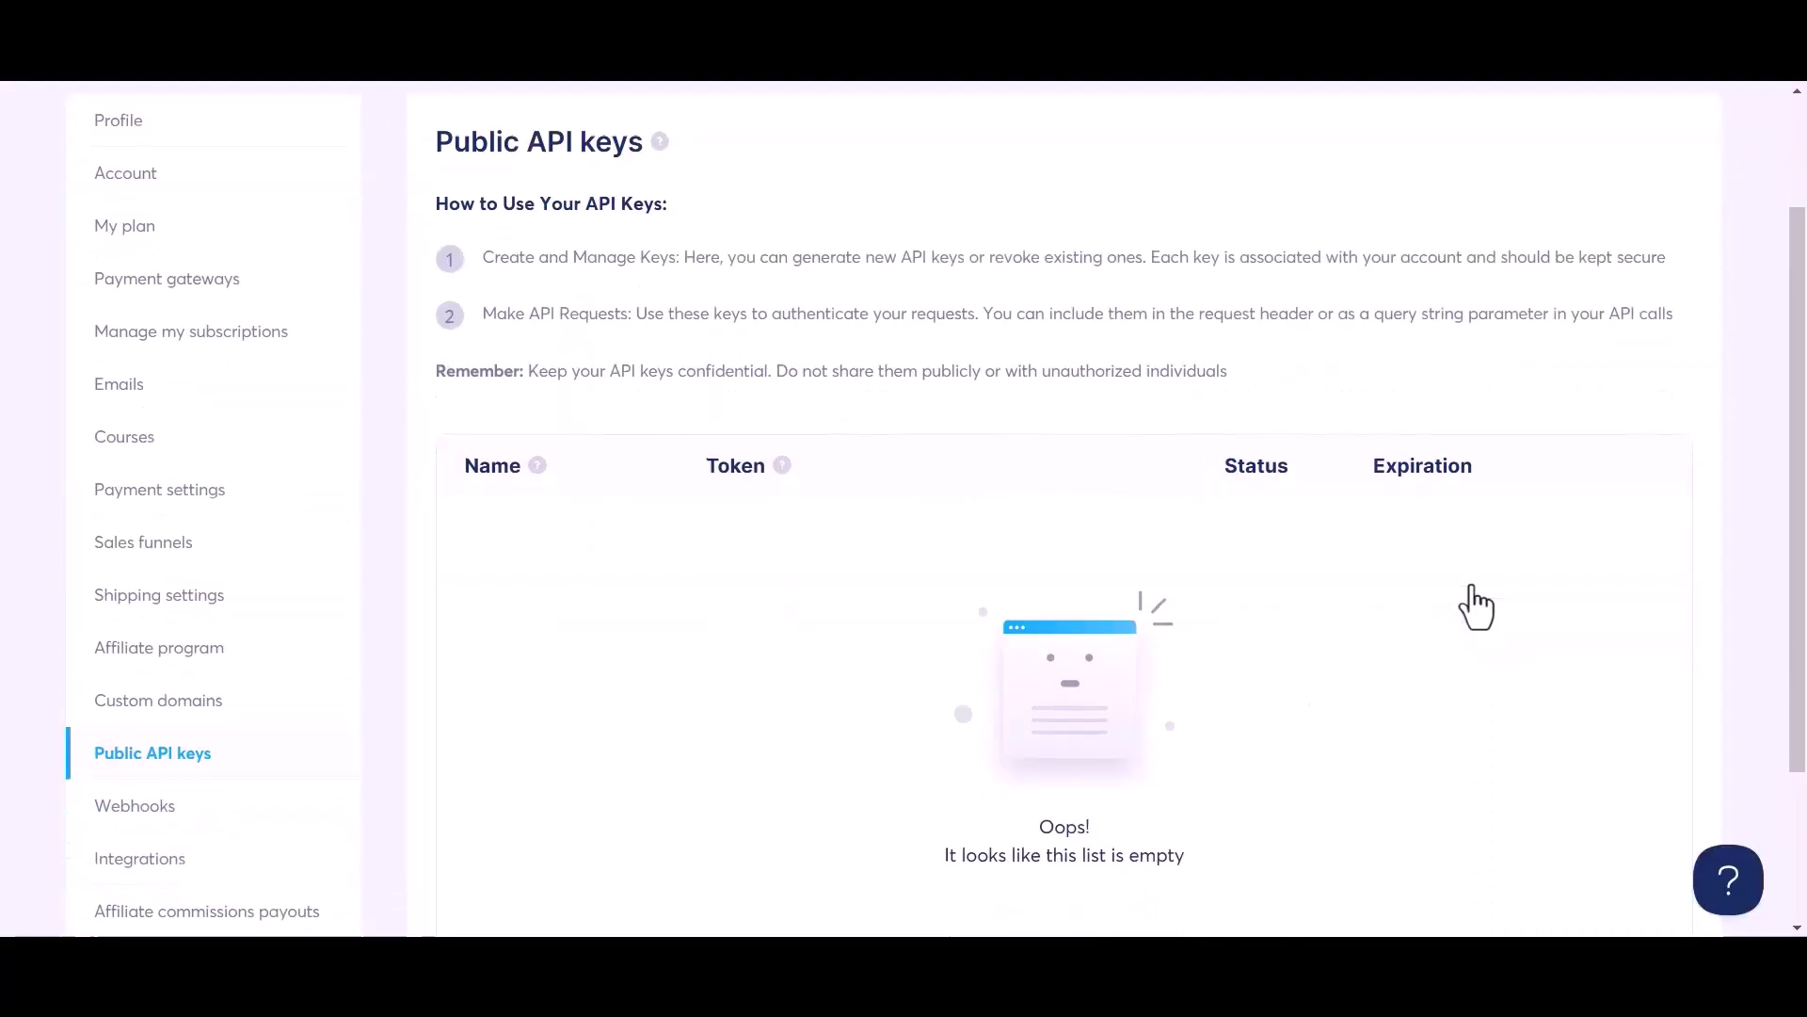
{"action": "scroll", "coordinate": [1475, 607], "scroll_direction": "down", "scroll_amount": 2}
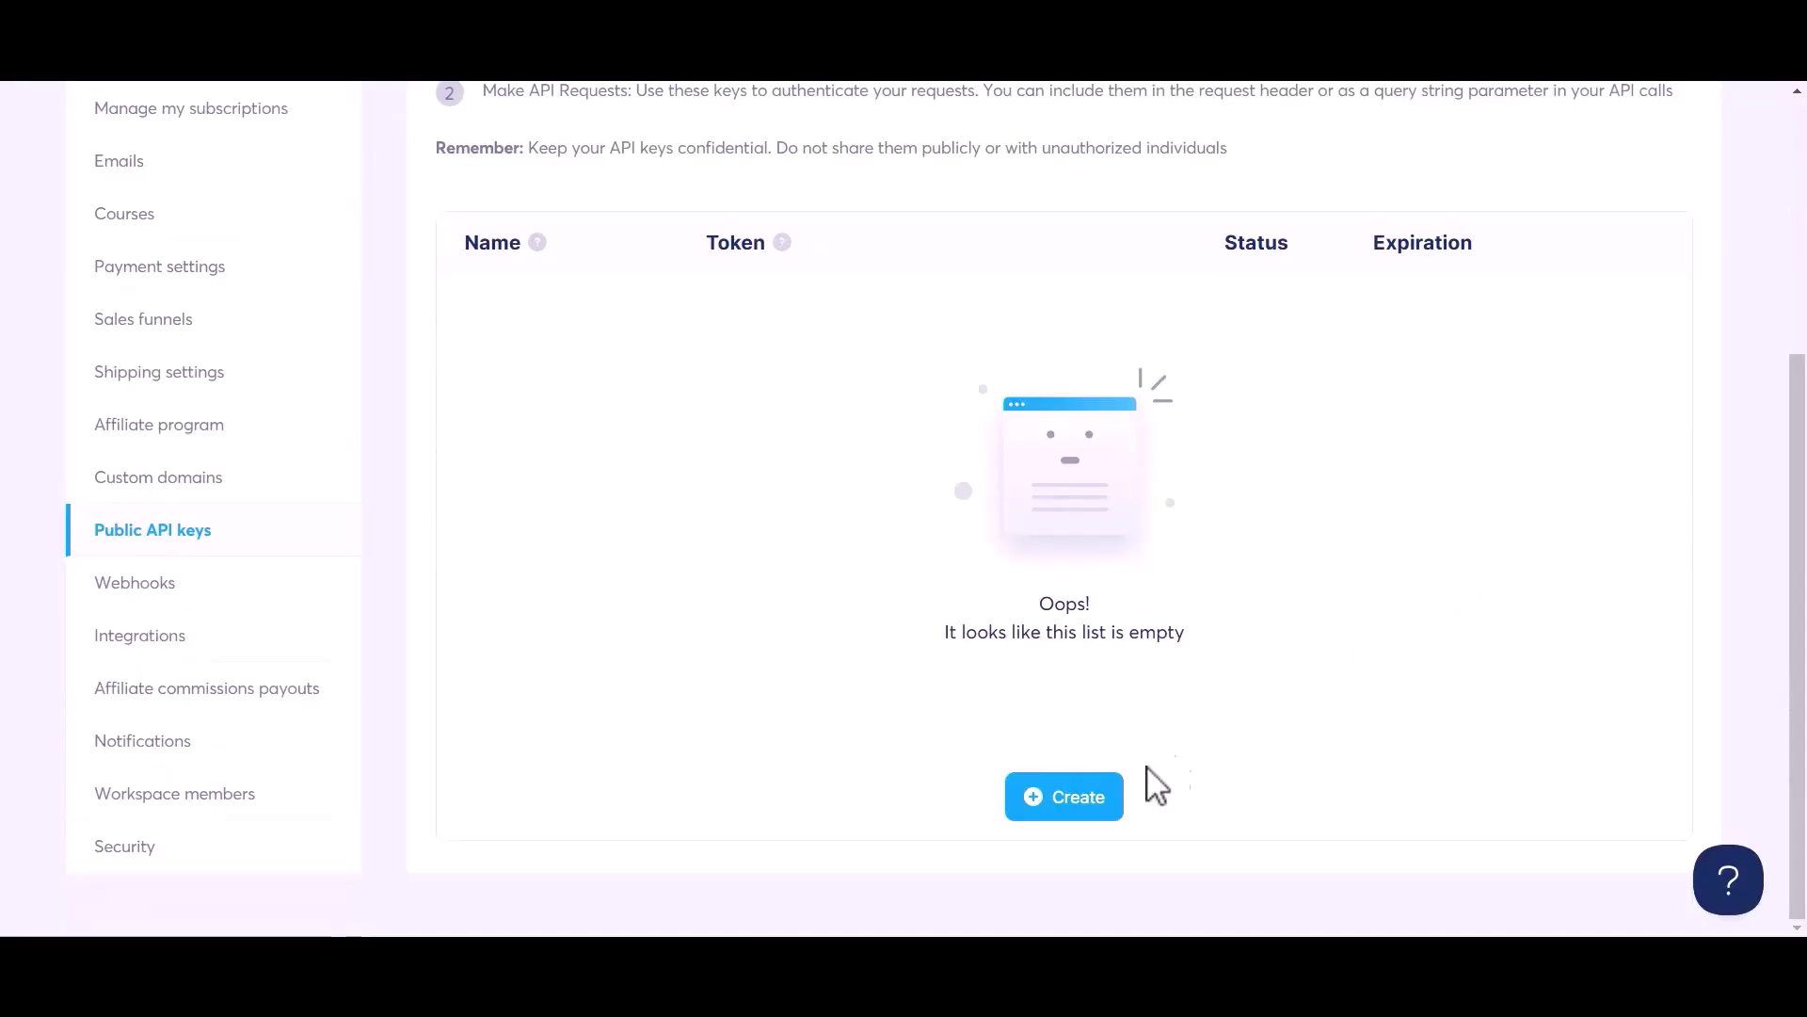
{"action": "left_click", "coordinate": [1071, 802]}
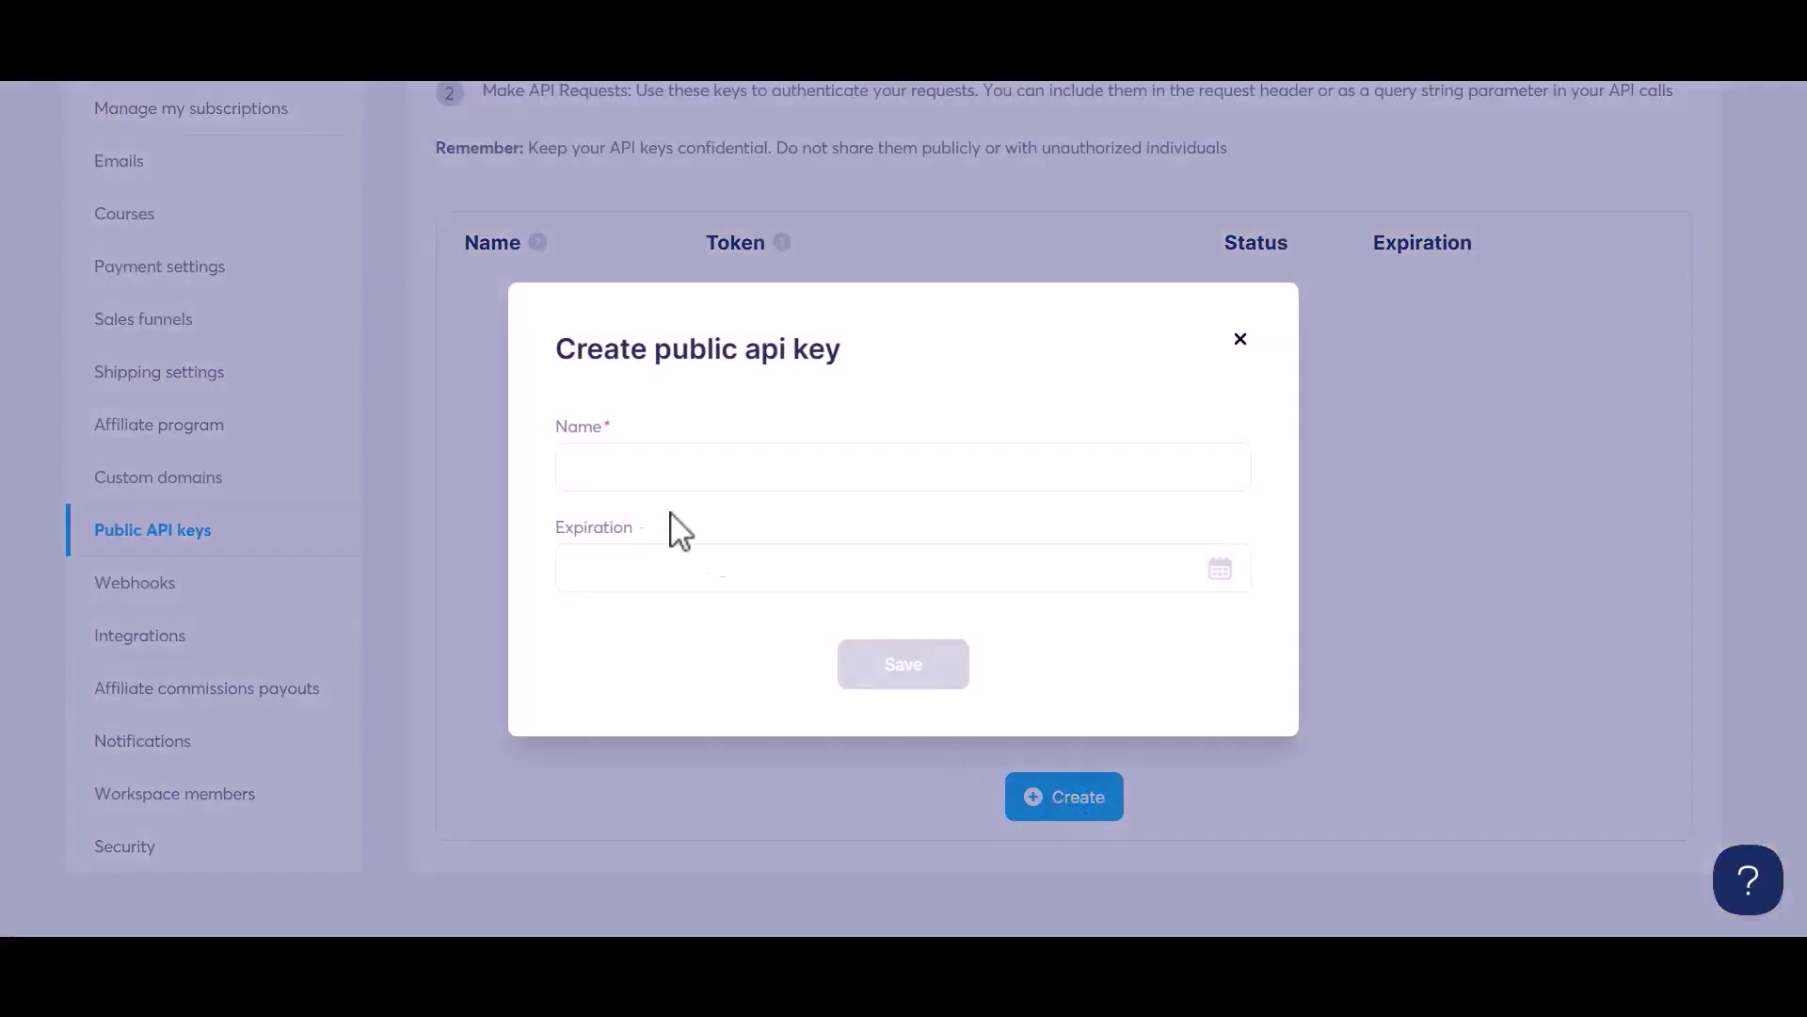
{"action": "left_click", "coordinate": [634, 477]}
{"action": "type", "text": "Bit Flows"}
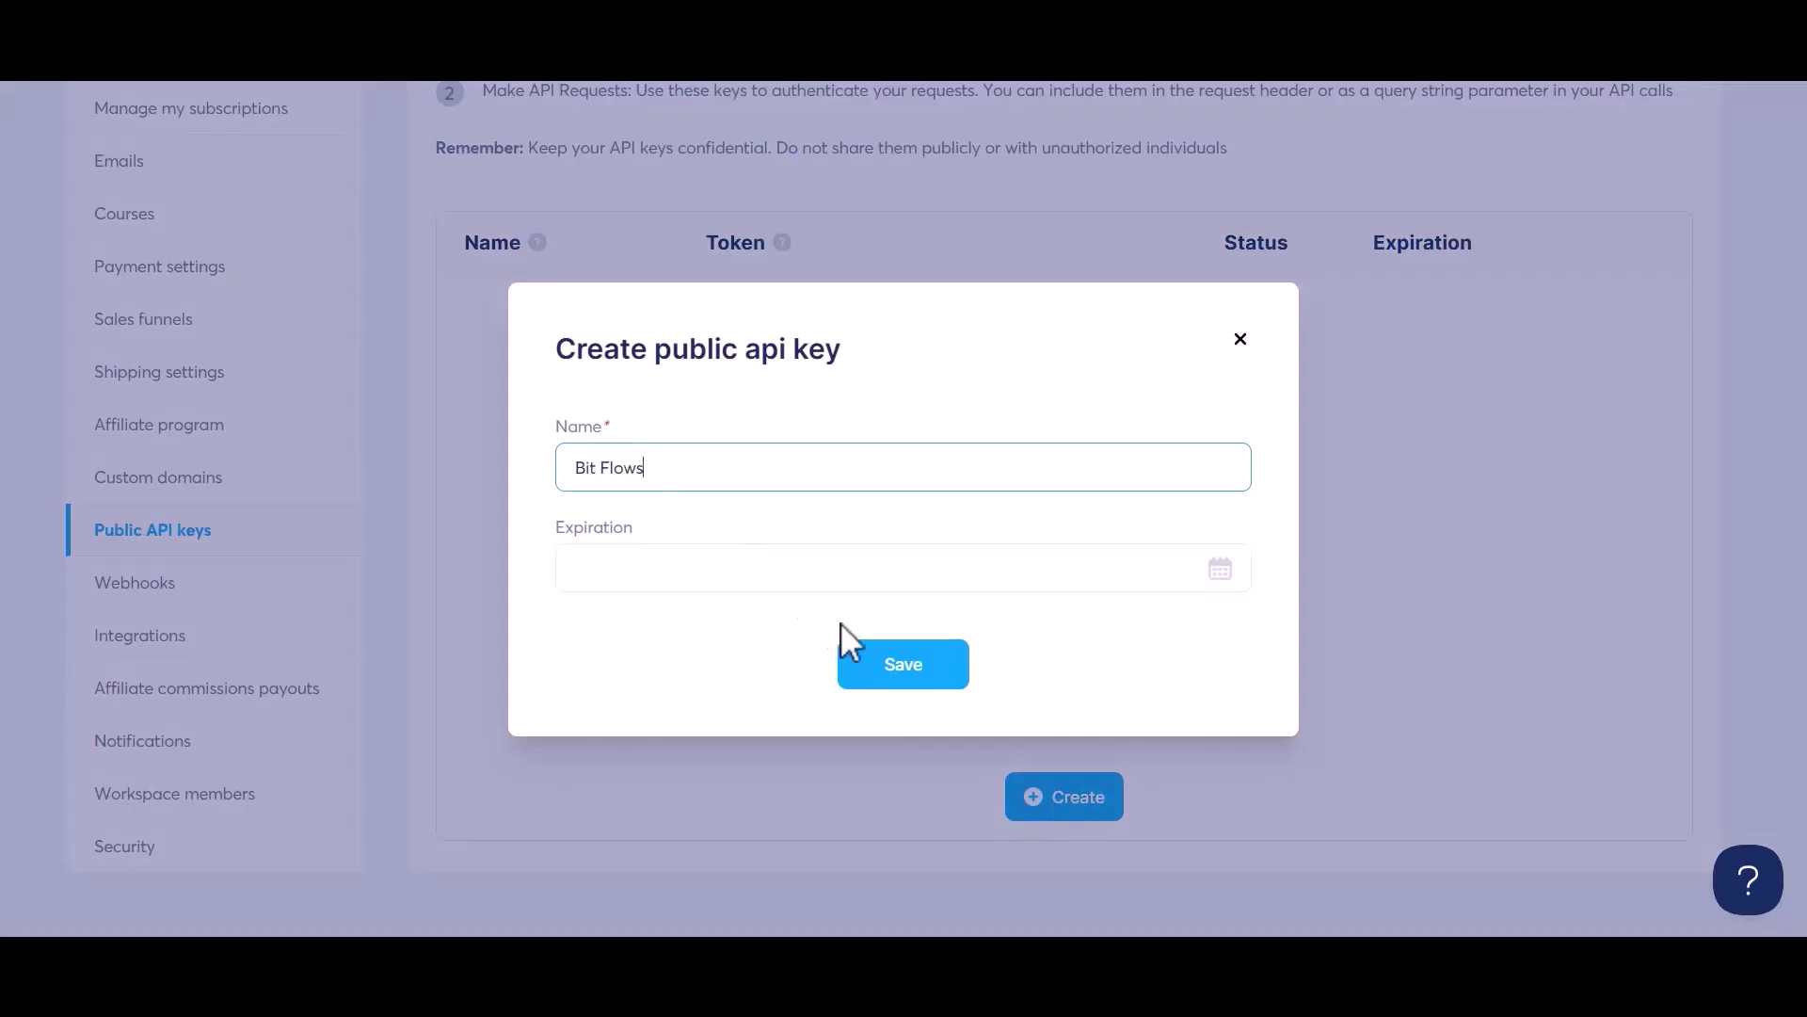
{"action": "left_click", "coordinate": [895, 684]}
{"action": "scroll", "coordinate": [895, 686], "scroll_direction": "up", "scroll_amount": 1}
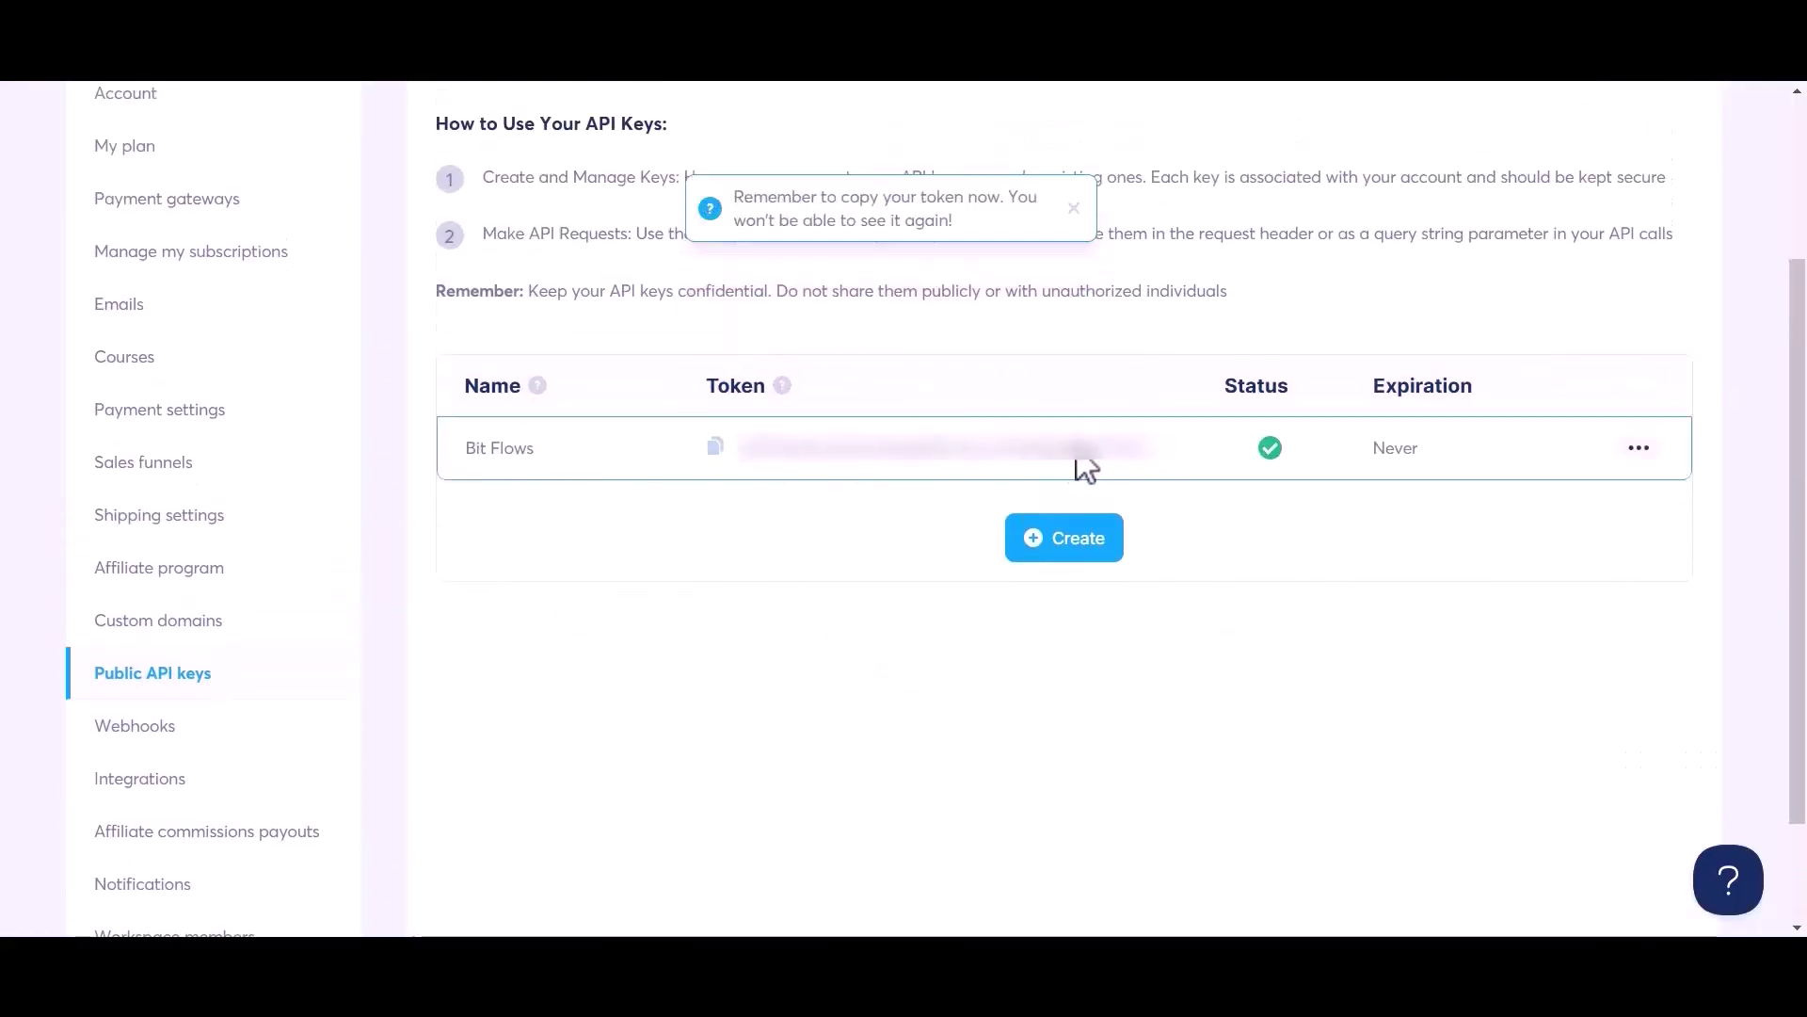
{"action": "left_click", "coordinate": [715, 448]}
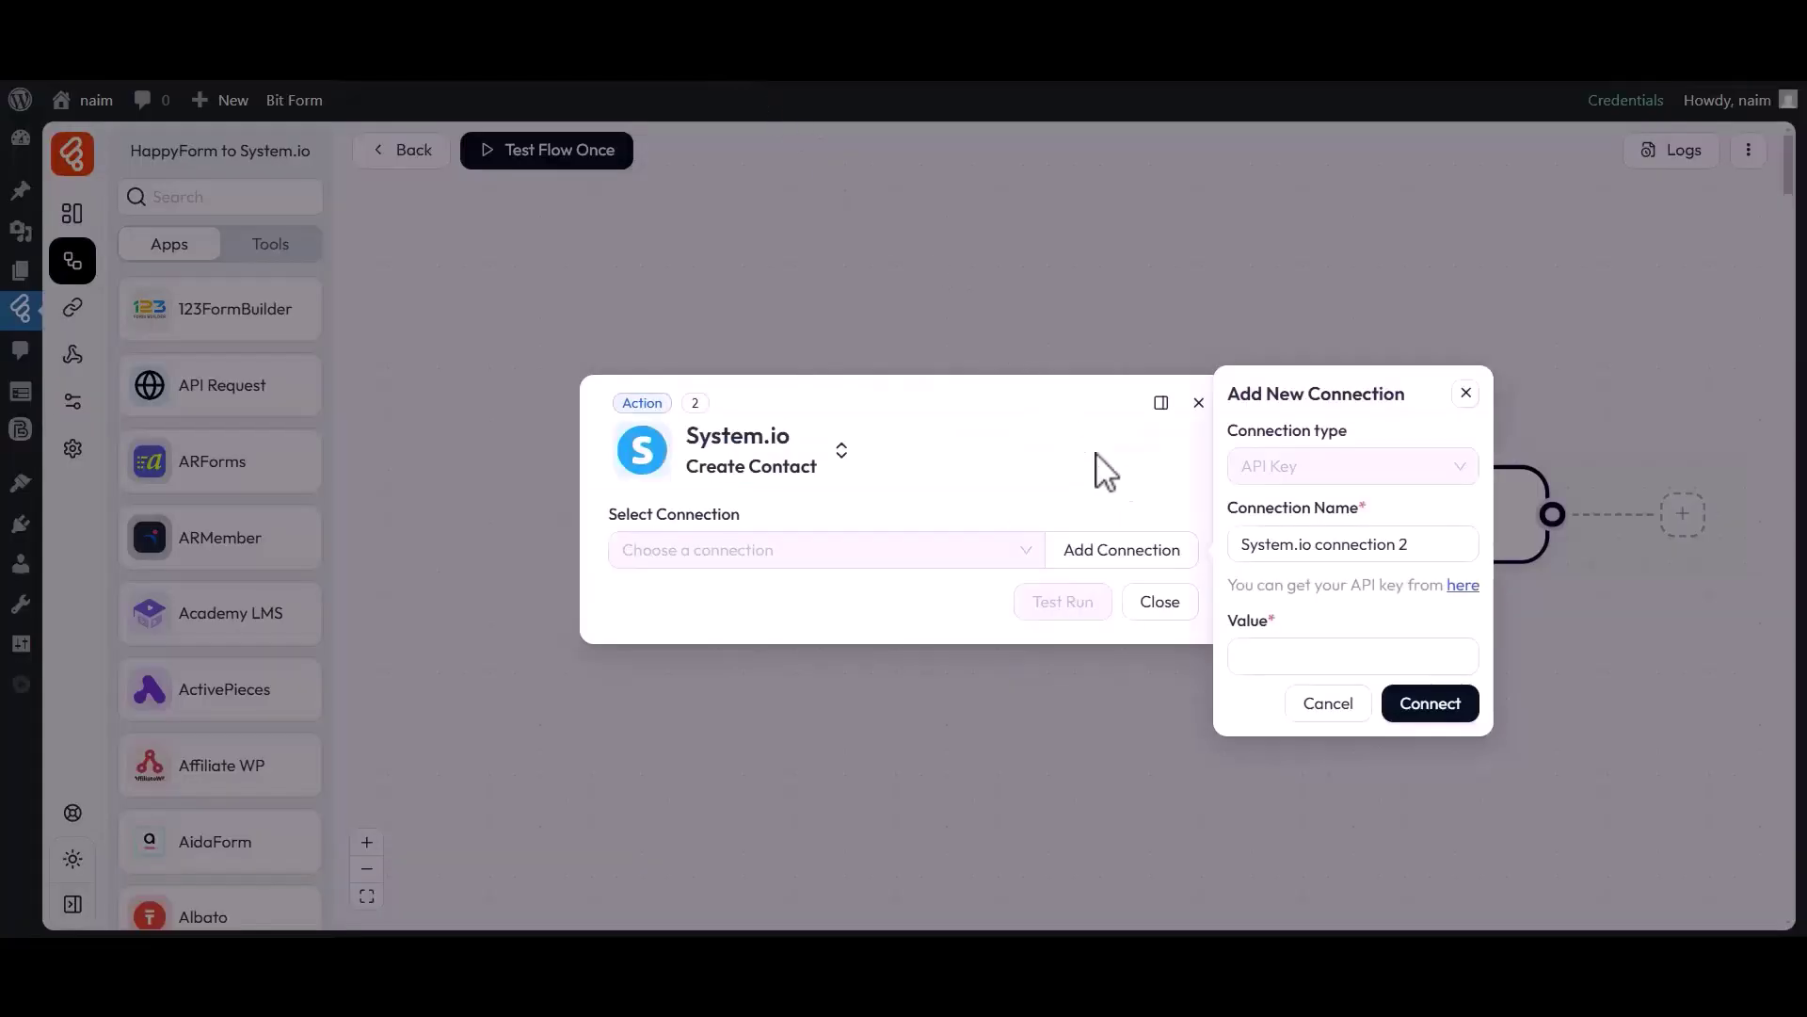
Paste the copied API key into System.io connection 2 and connect it.
{"action": "left_click_drag", "start_coordinate": [1230, 634], "coordinate": [1283, 638]}
{"action": "left_click", "coordinate": [1278, 653]}
{"action": "key", "text": "ctrl+v"}
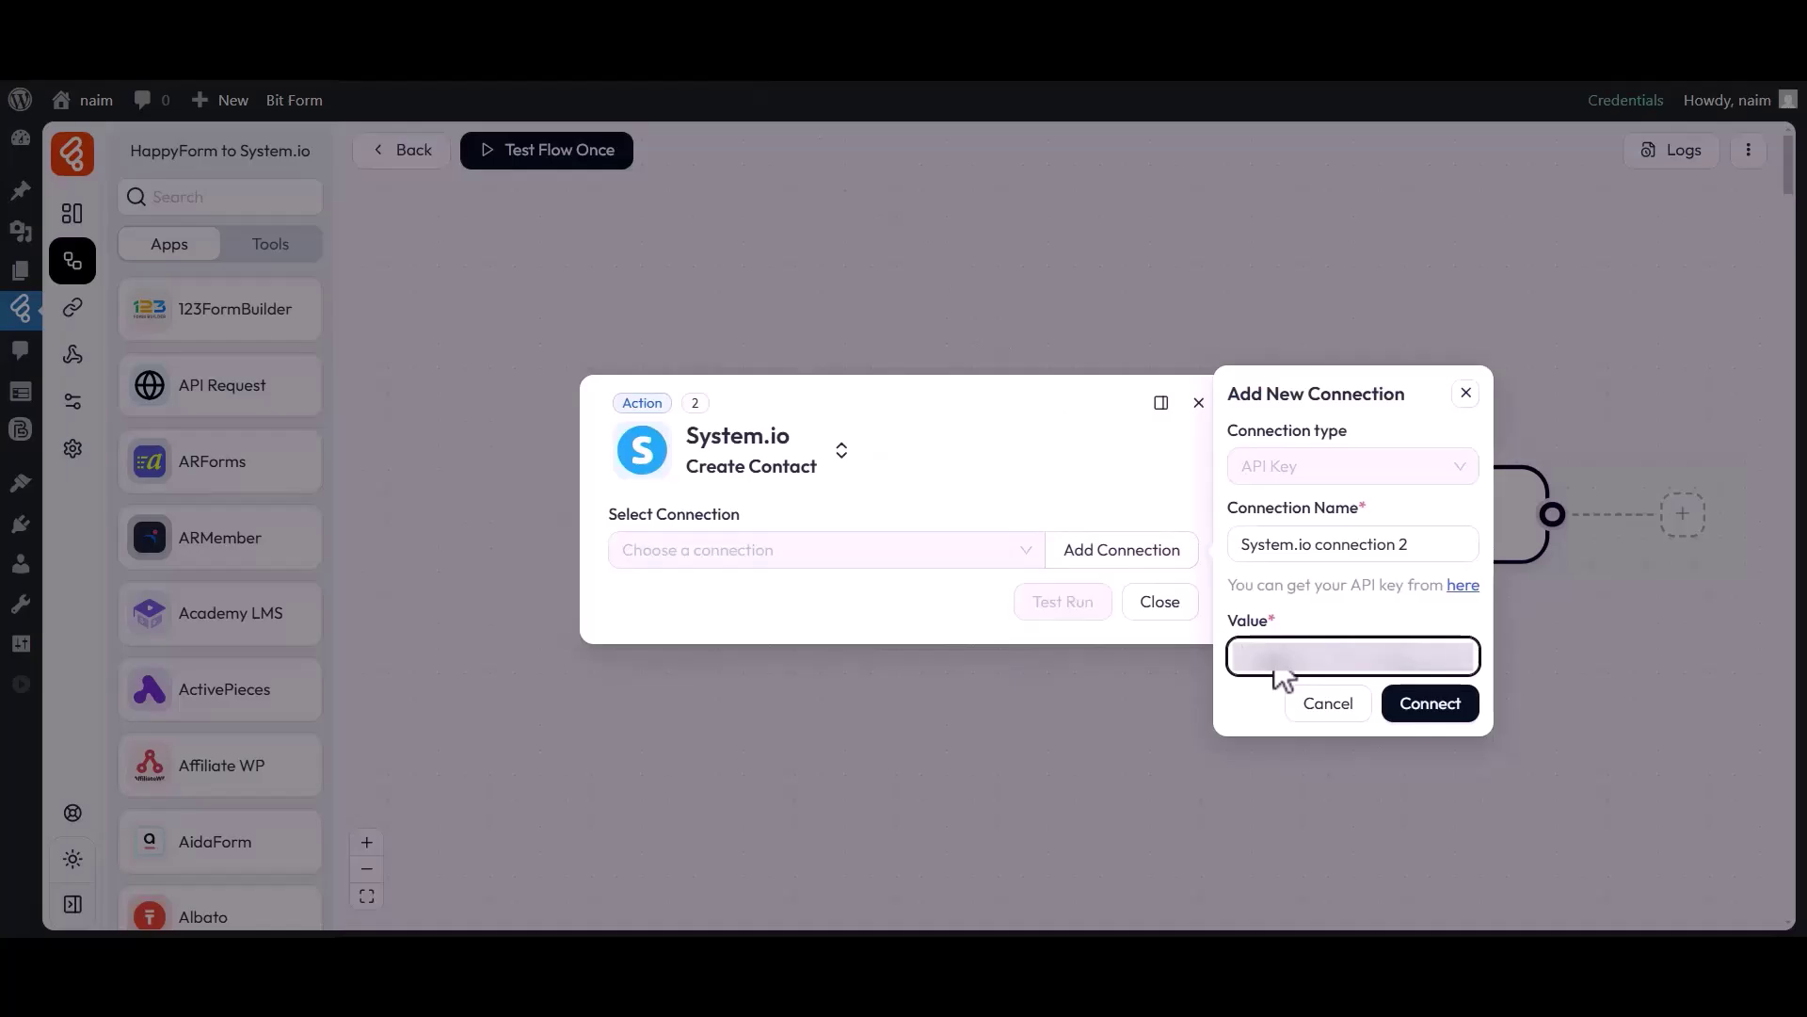
{"action": "left_click", "coordinate": [1425, 712]}
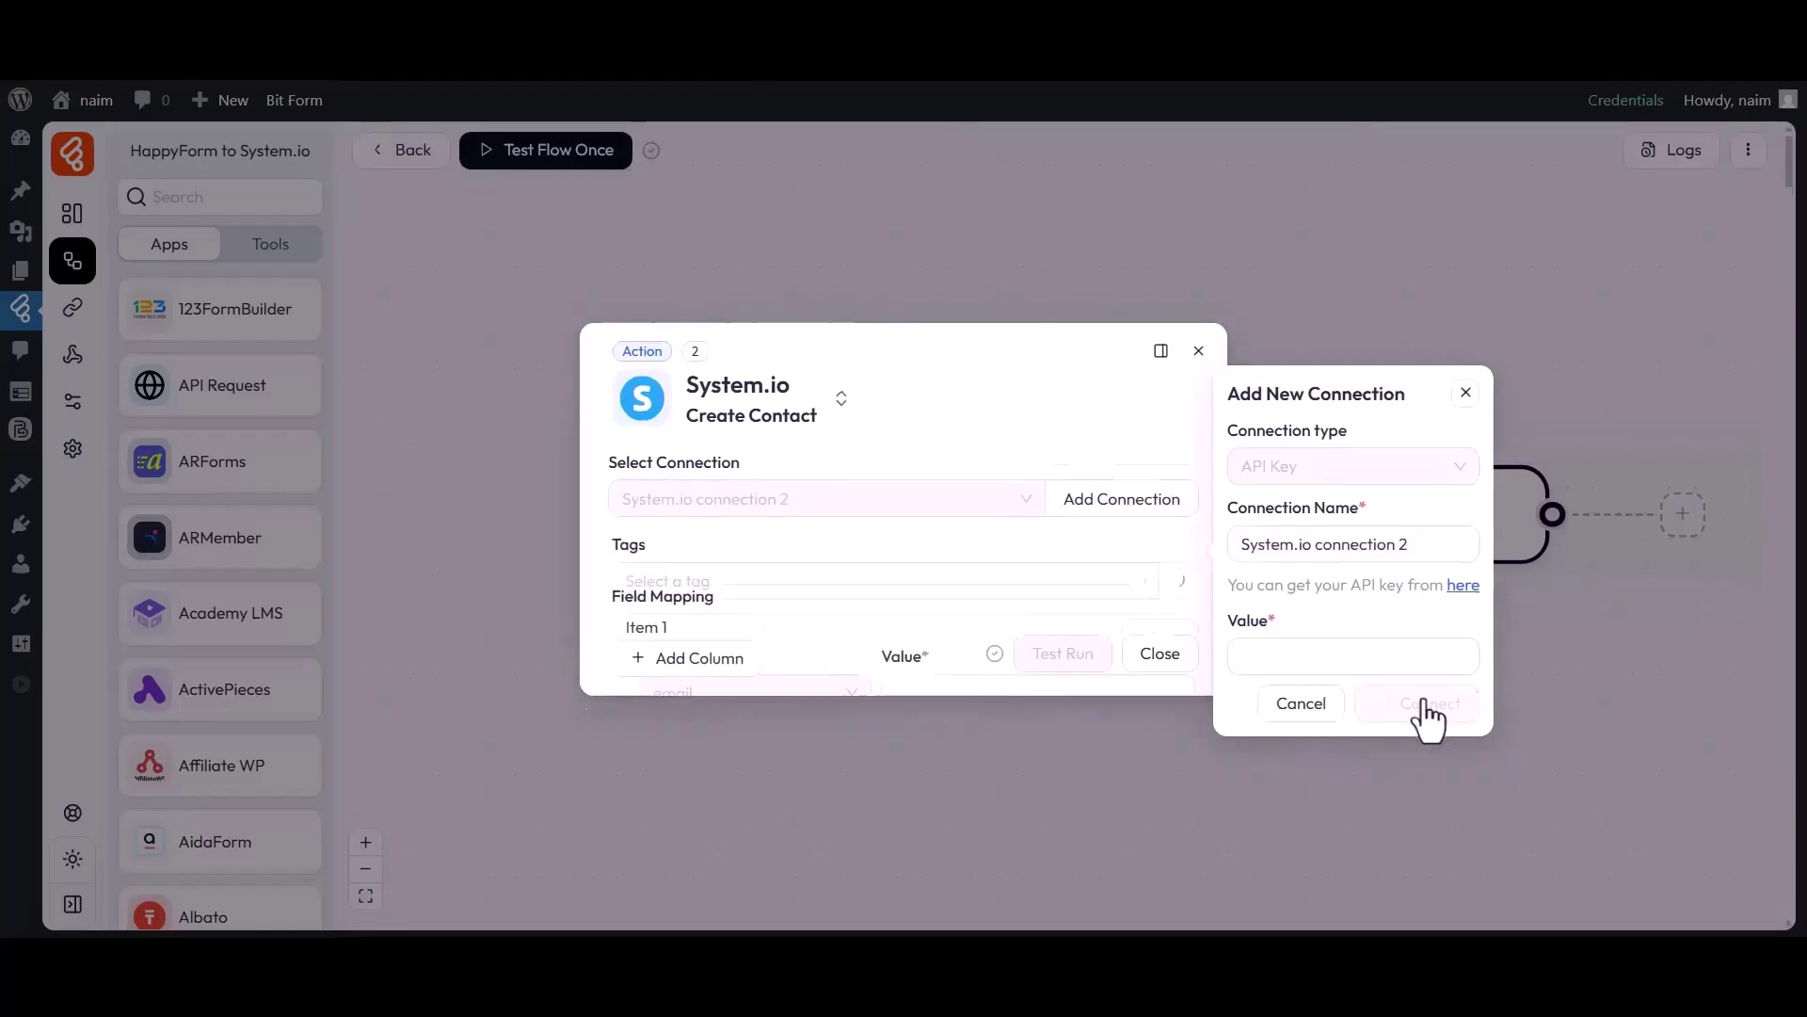
{"action": "left_click_drag", "start_coordinate": [609, 377], "coordinate": [749, 381]}
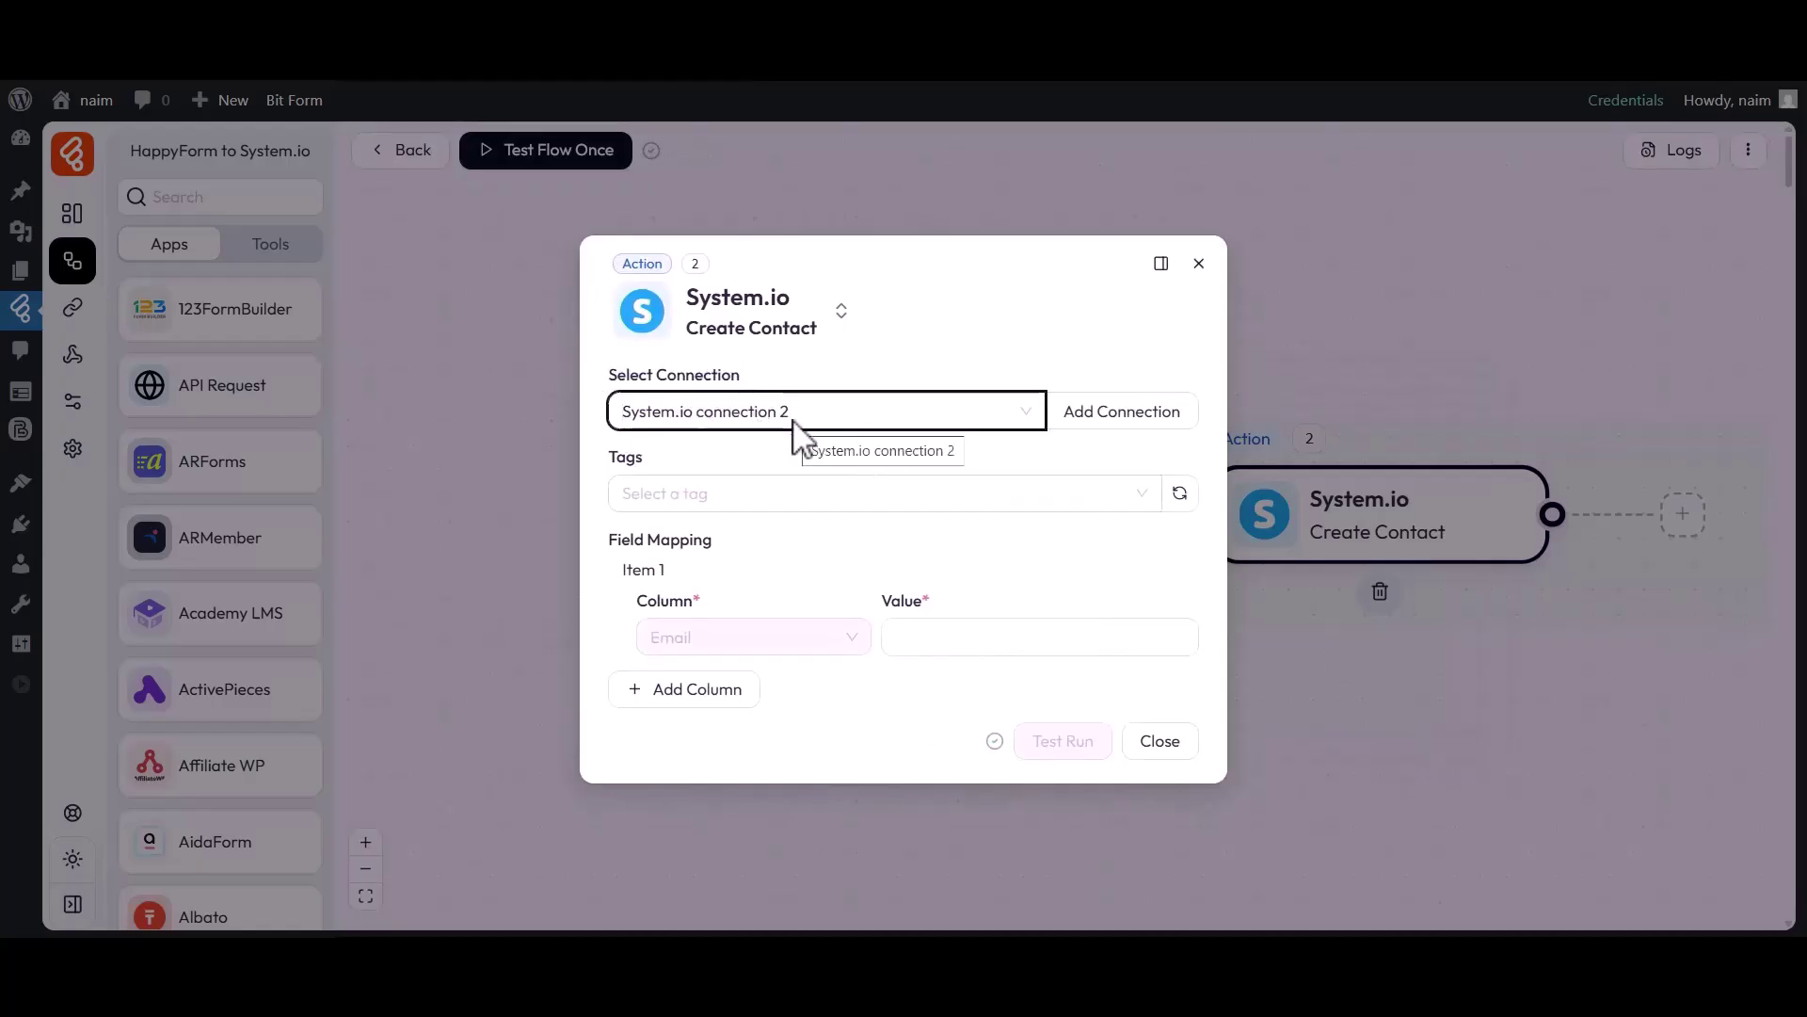
Tag new contacts with Tag-1 and fill their Email from email_2.
{"action": "left_click_drag", "start_coordinate": [621, 466], "coordinate": [658, 482]}
{"action": "left_click", "coordinate": [672, 494]}
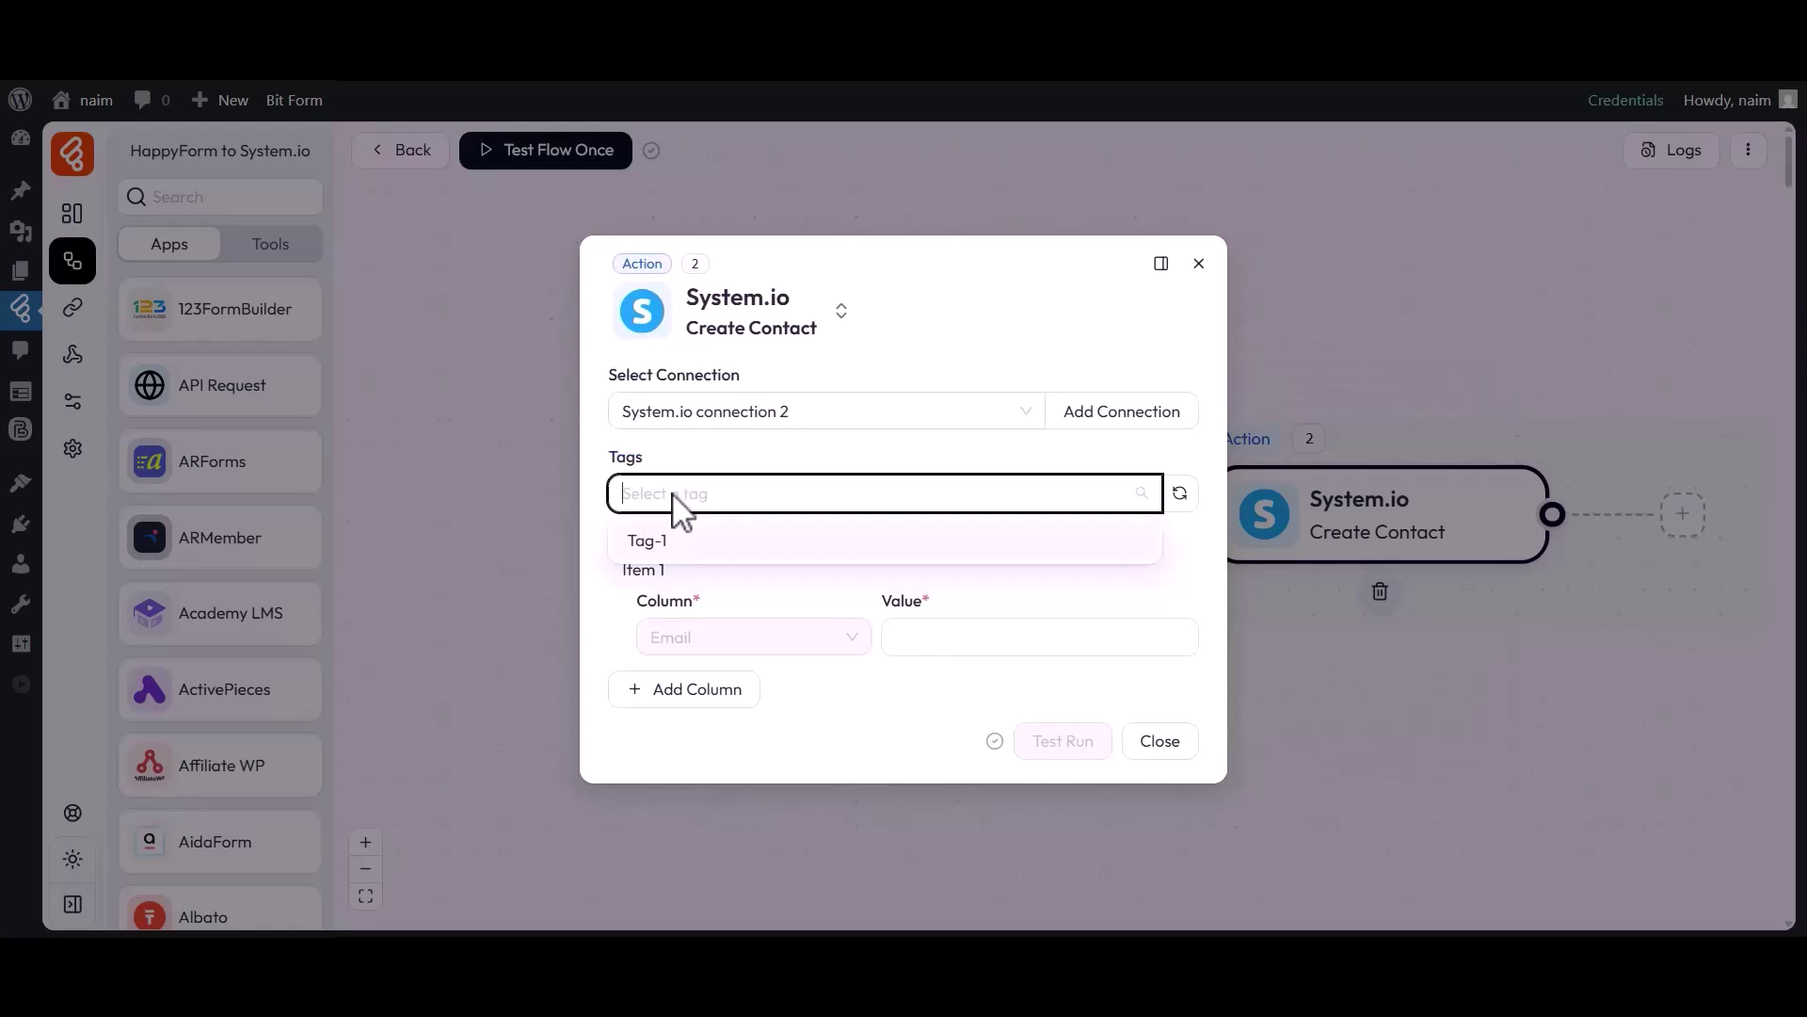
{"action": "left_click", "coordinate": [659, 546]}
{"action": "left_click_drag", "start_coordinate": [610, 537], "coordinate": [693, 542]}
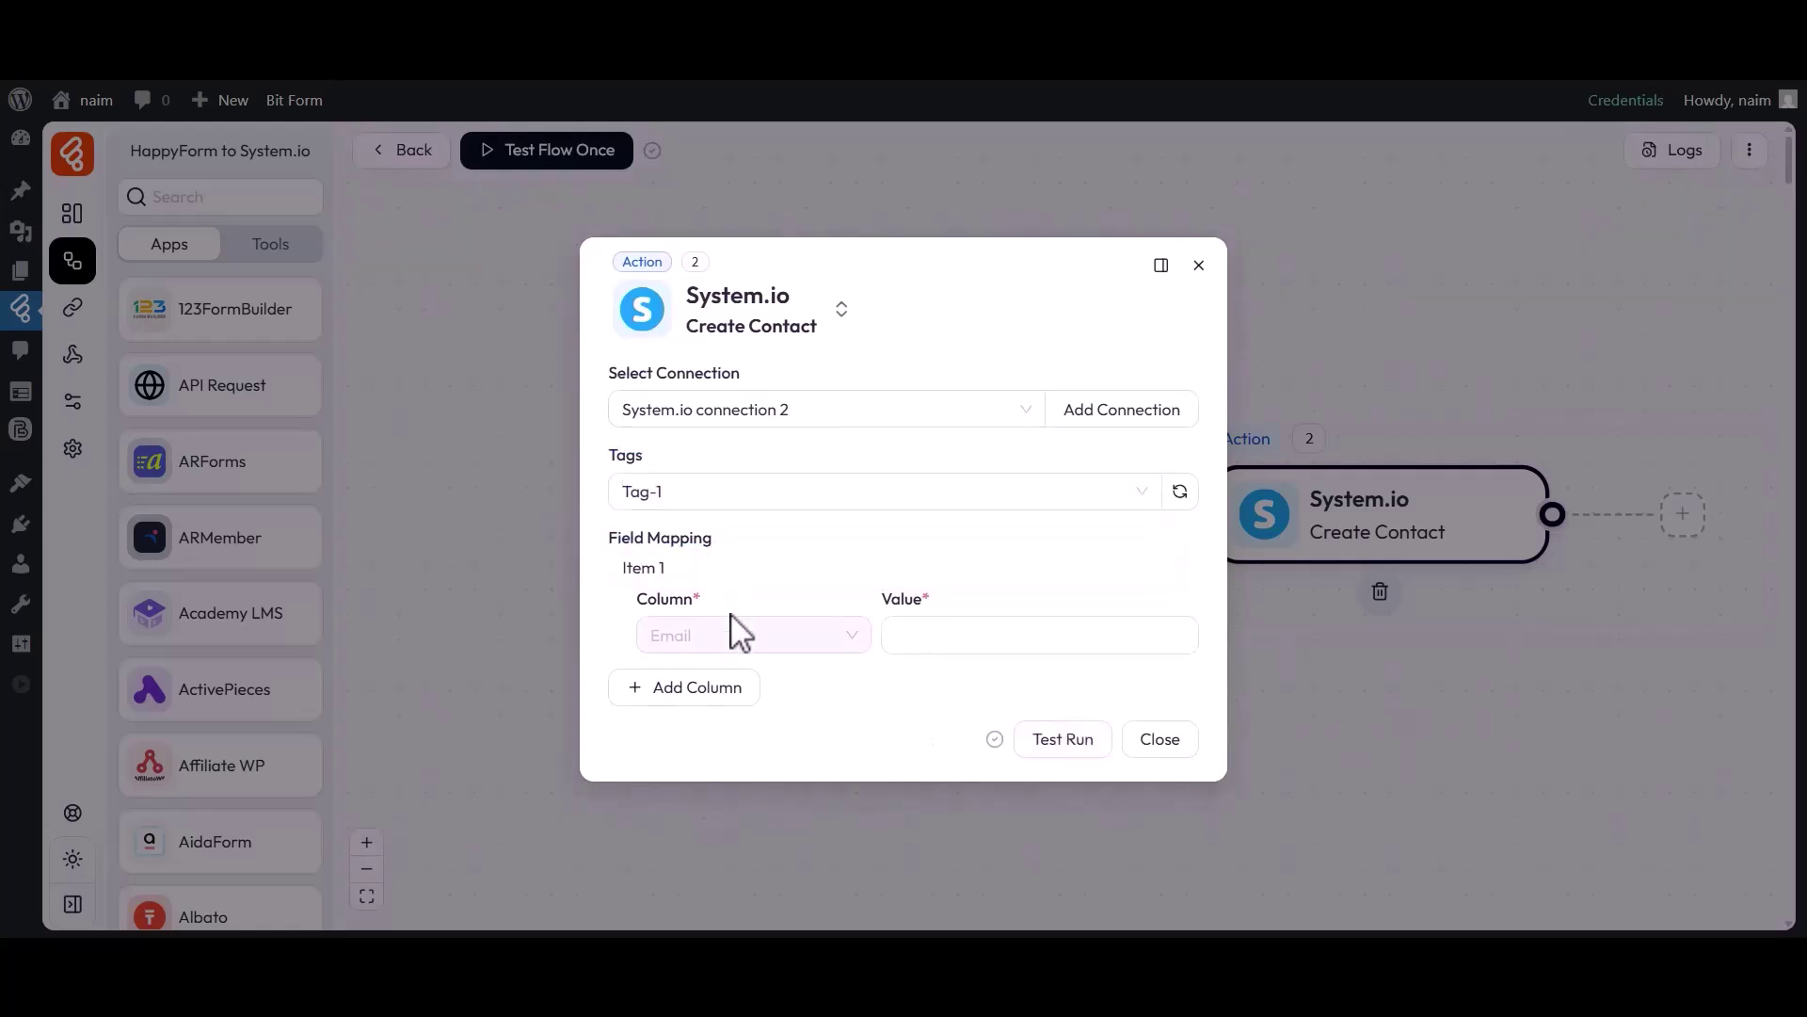
{"action": "left_click", "coordinate": [1023, 640]}
{"action": "left_click", "coordinate": [1318, 725]}
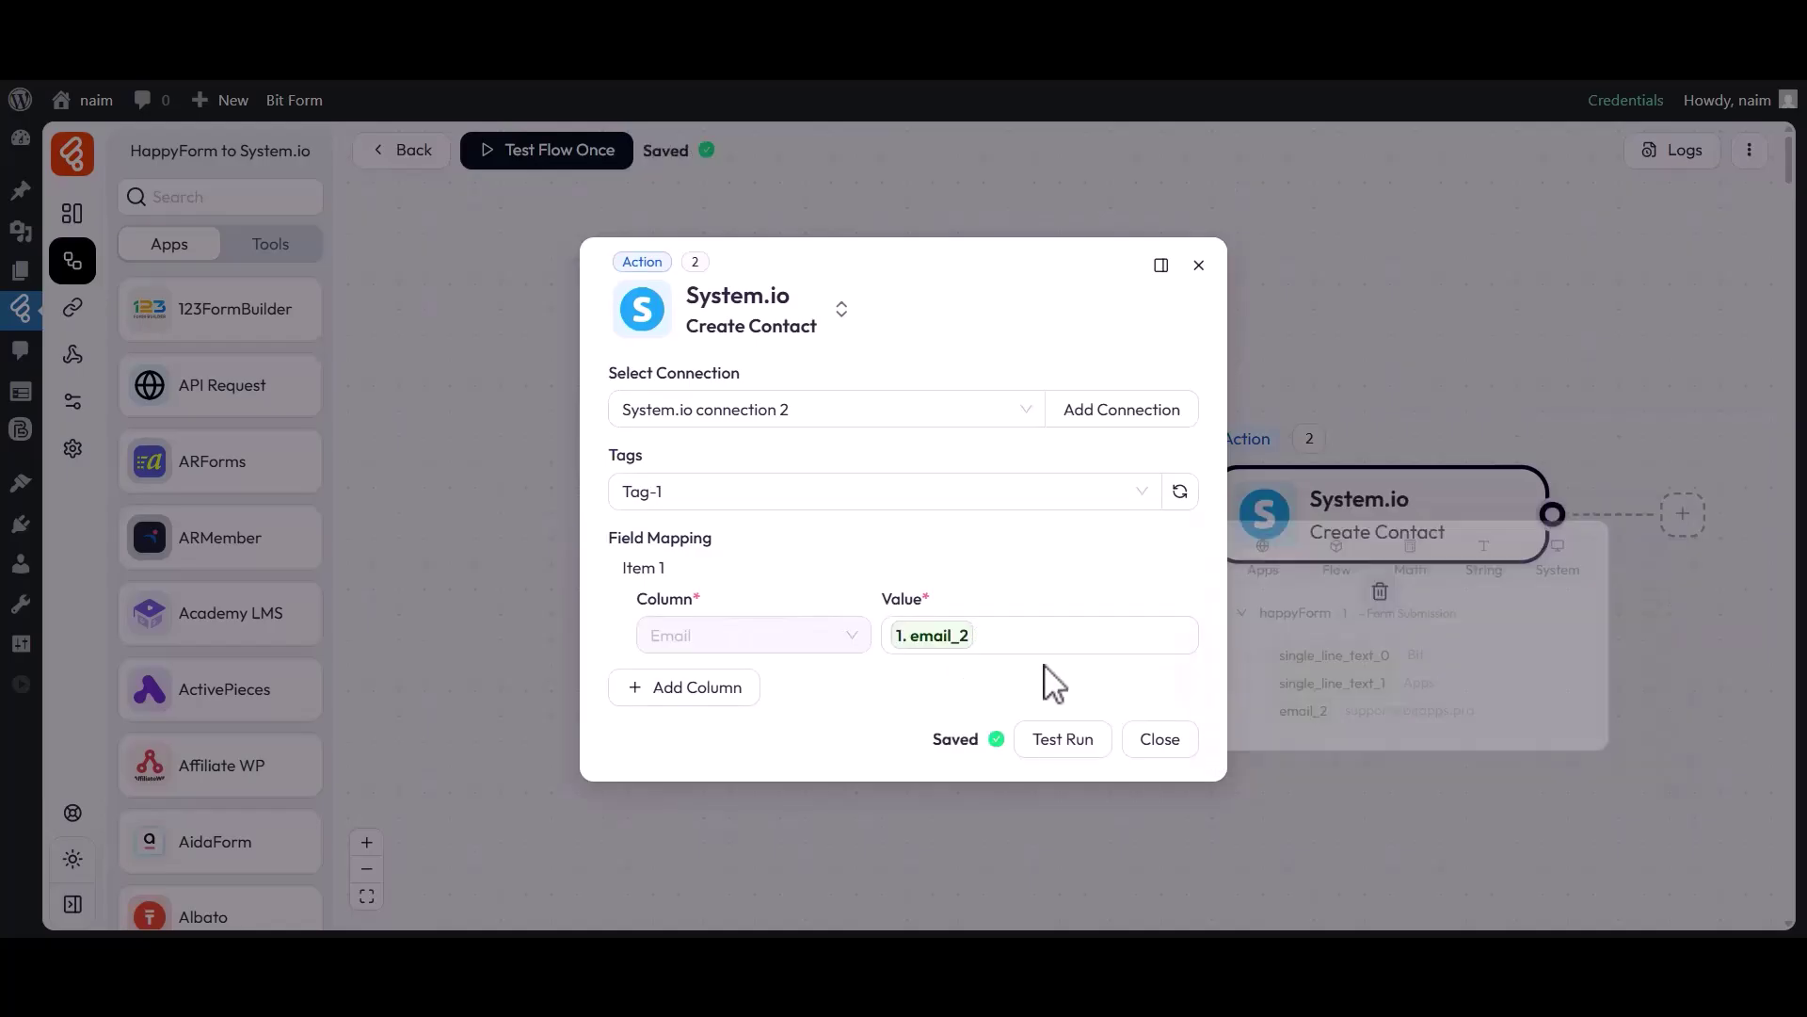
Add a mapping row filling First name from single_line_text_0.
{"action": "left_click", "coordinate": [686, 689]}
{"action": "left_click", "coordinate": [698, 422]}
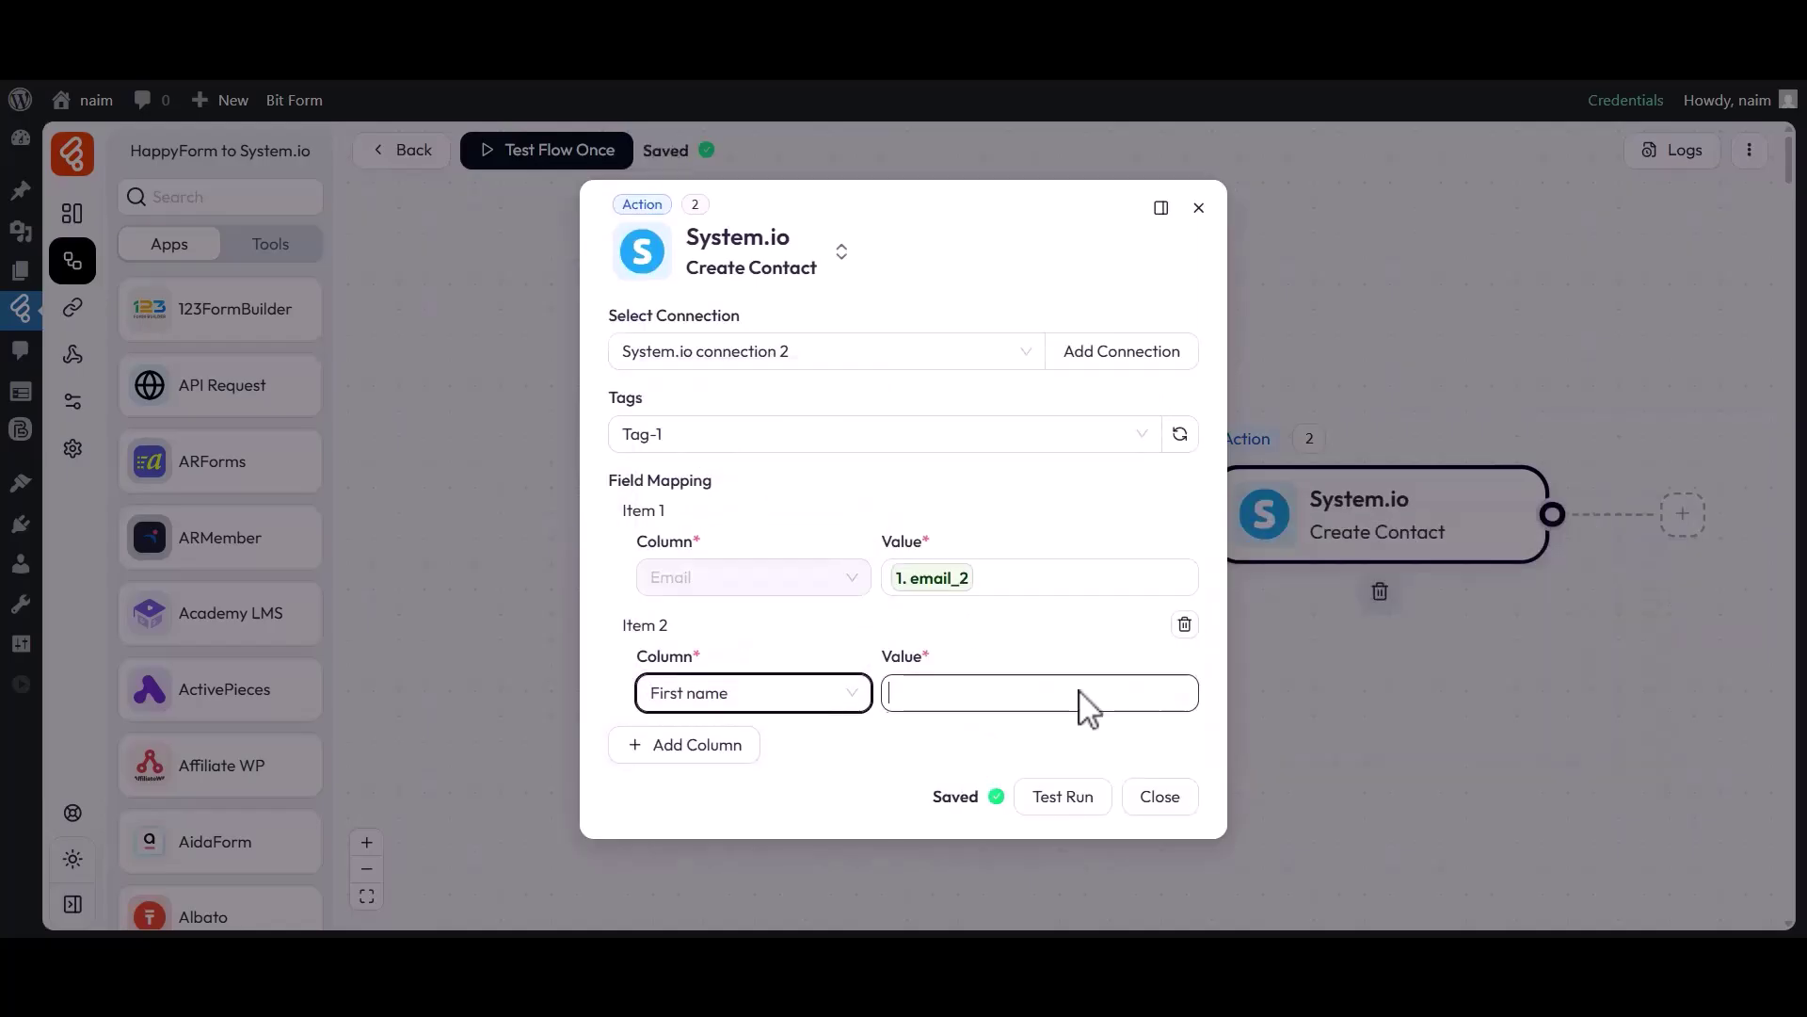
{"action": "left_click", "coordinate": [1082, 699]}
{"action": "left_click", "coordinate": [1299, 713]}
{"action": "left_click", "coordinate": [838, 753]}
Add a Last name mapping from single_line_text_1 and close the Create Contact settings.
{"action": "left_click", "coordinate": [690, 745]}
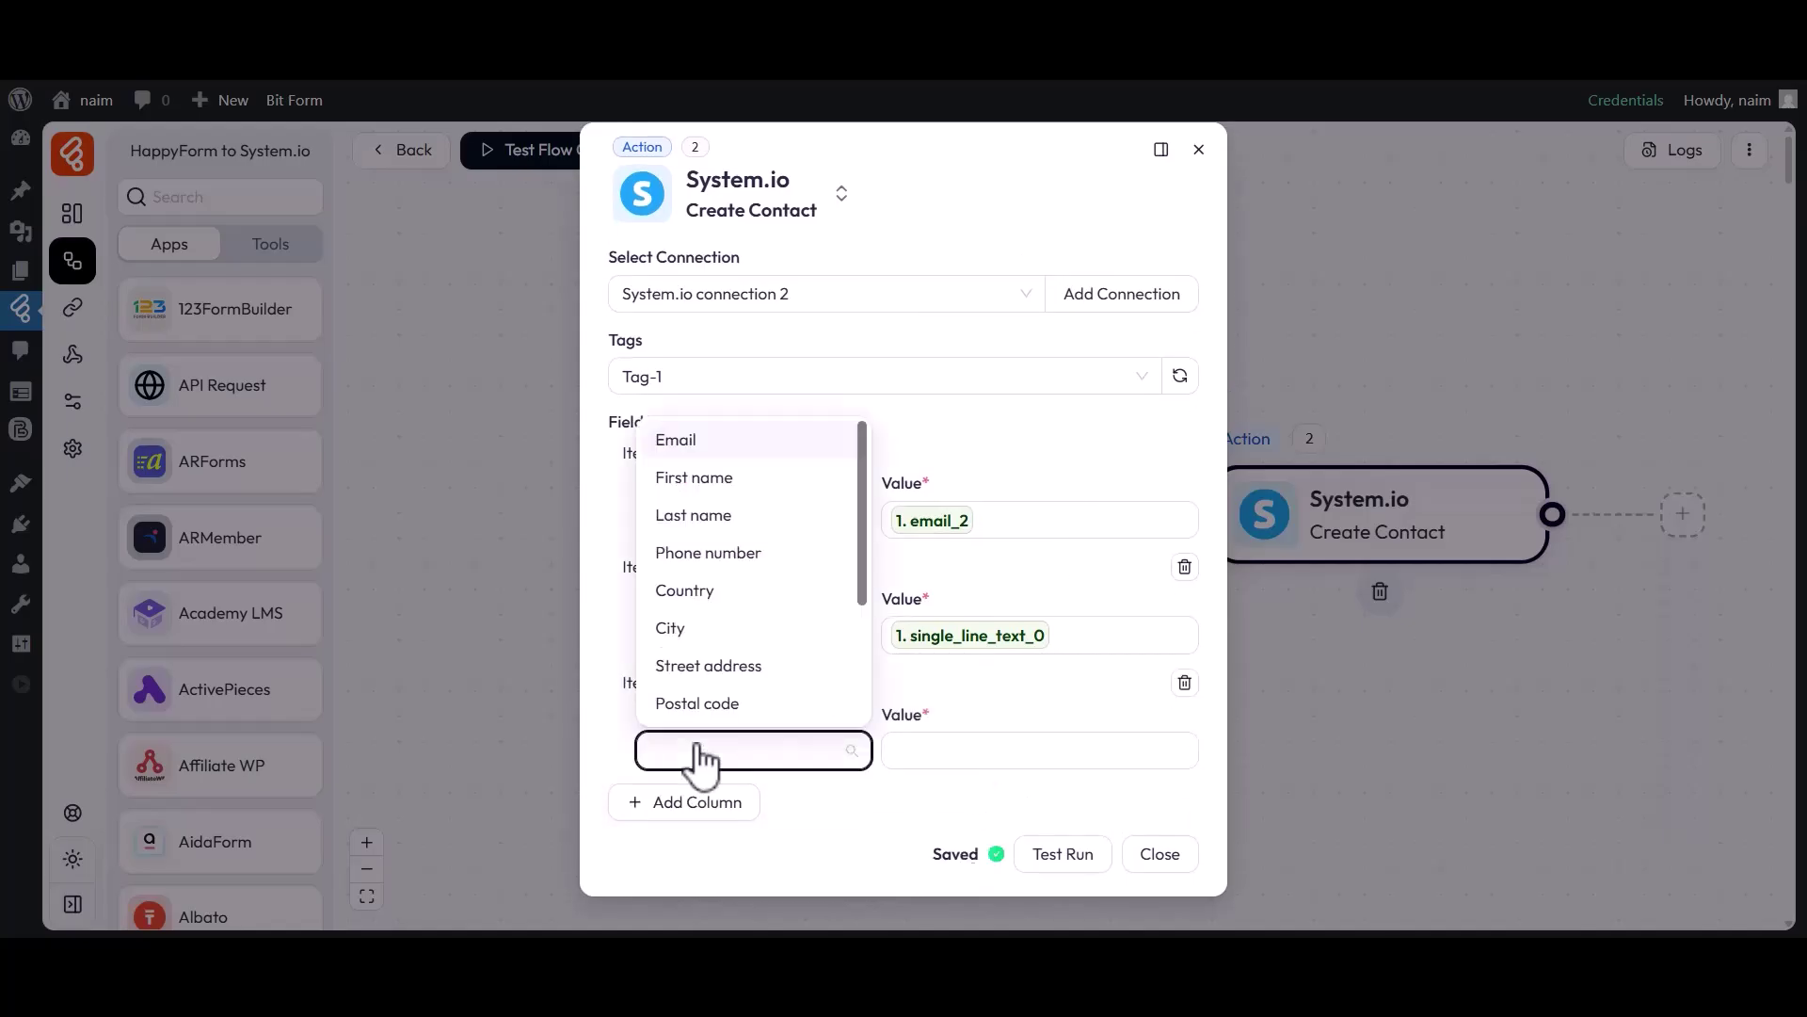
{"action": "left_click", "coordinate": [704, 518]}
{"action": "left_click", "coordinate": [1020, 750]}
{"action": "left_click", "coordinate": [1356, 807]}
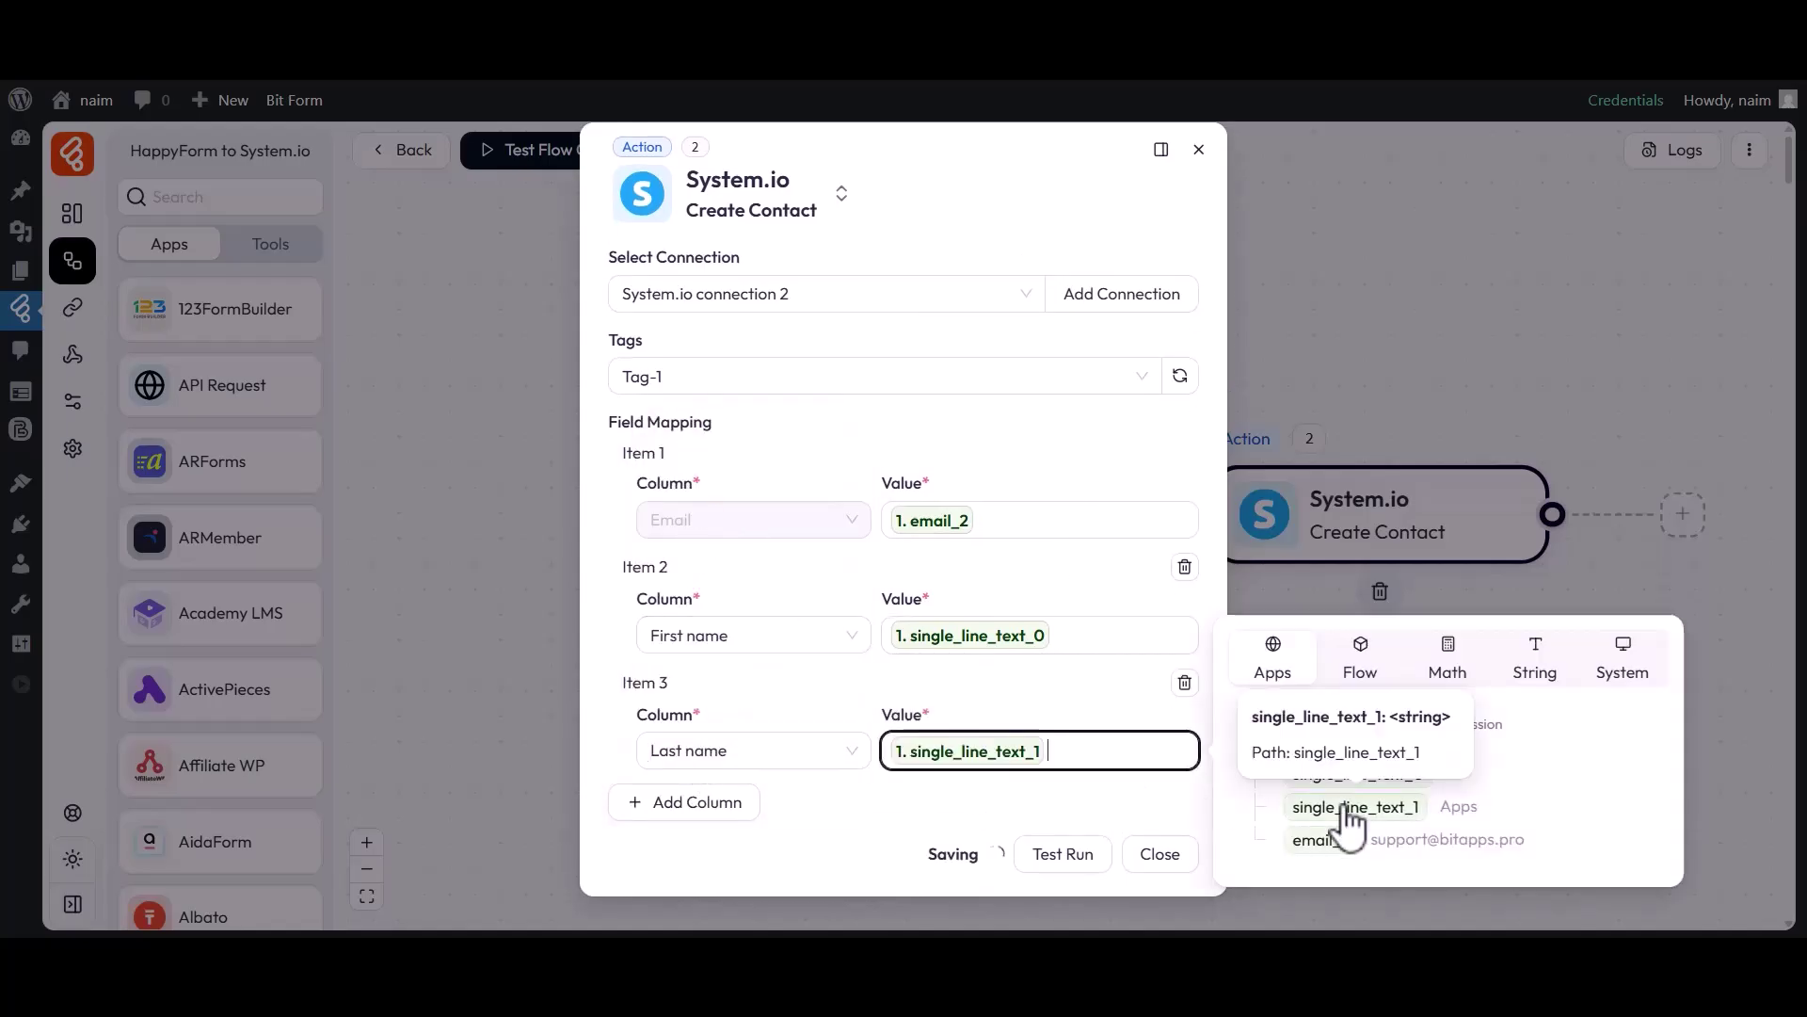
{"action": "left_click", "coordinate": [1024, 800]}
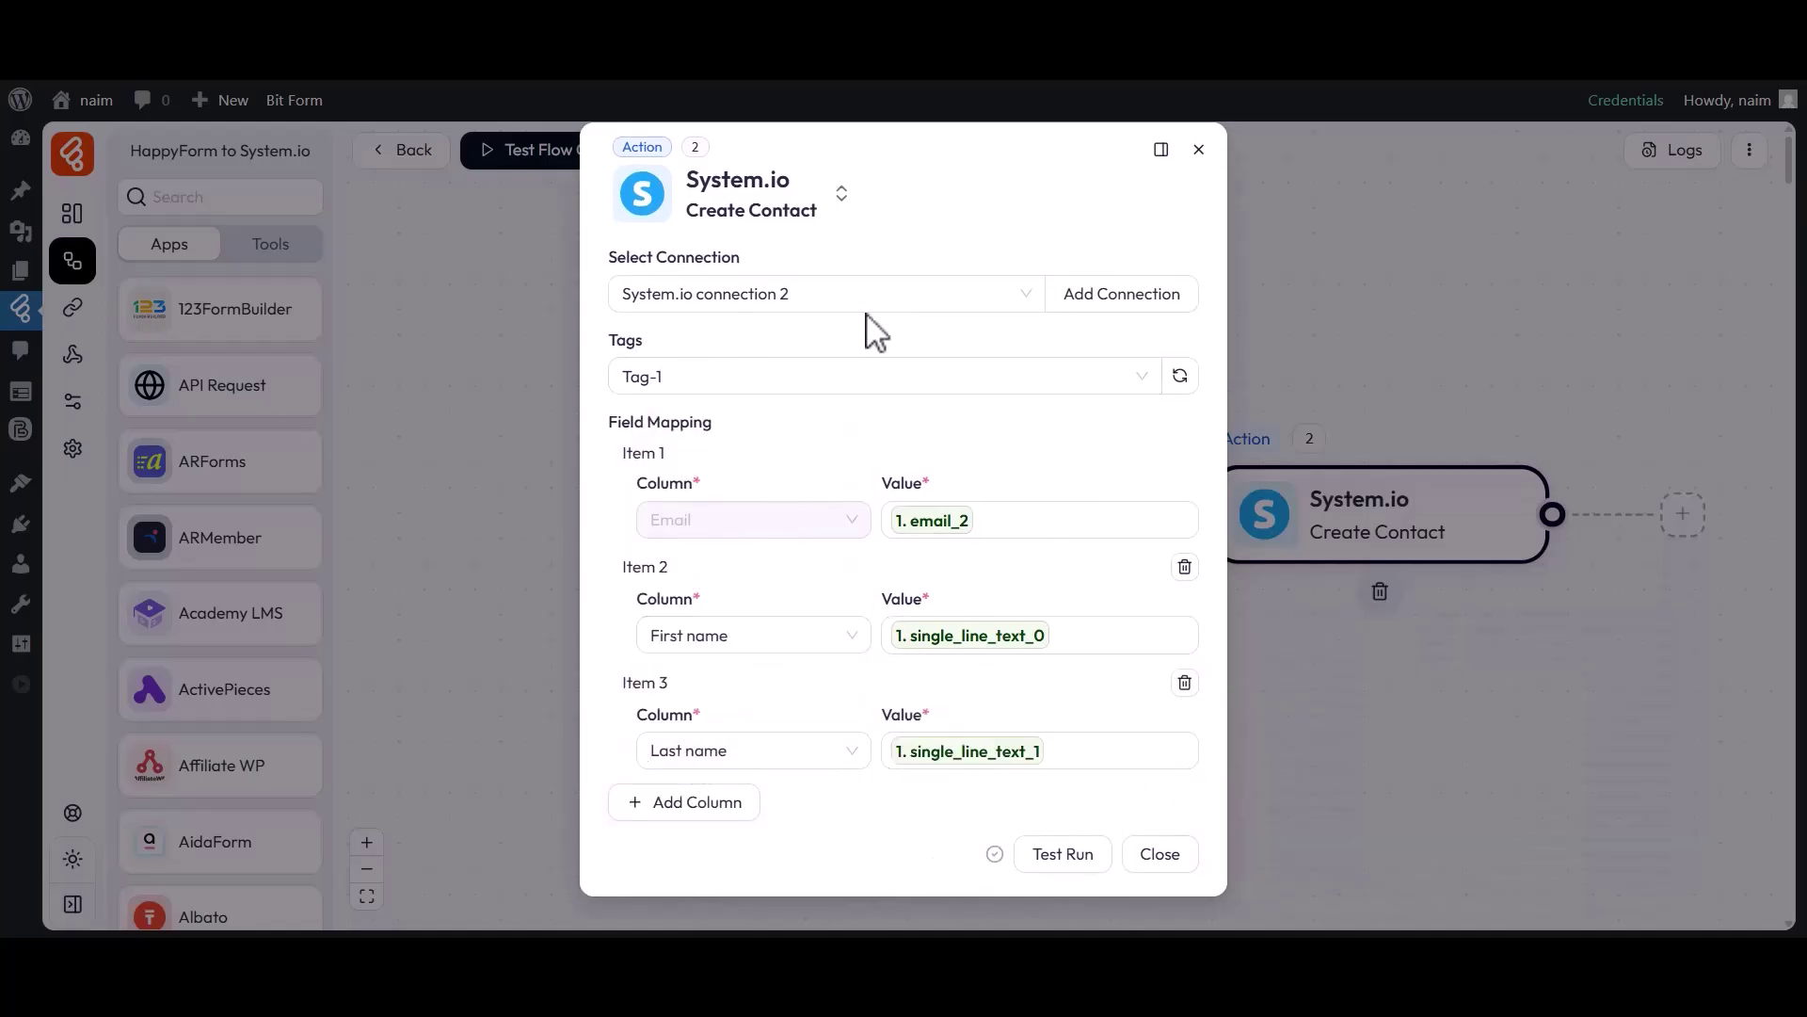
{"action": "left_click", "coordinate": [1160, 854]}
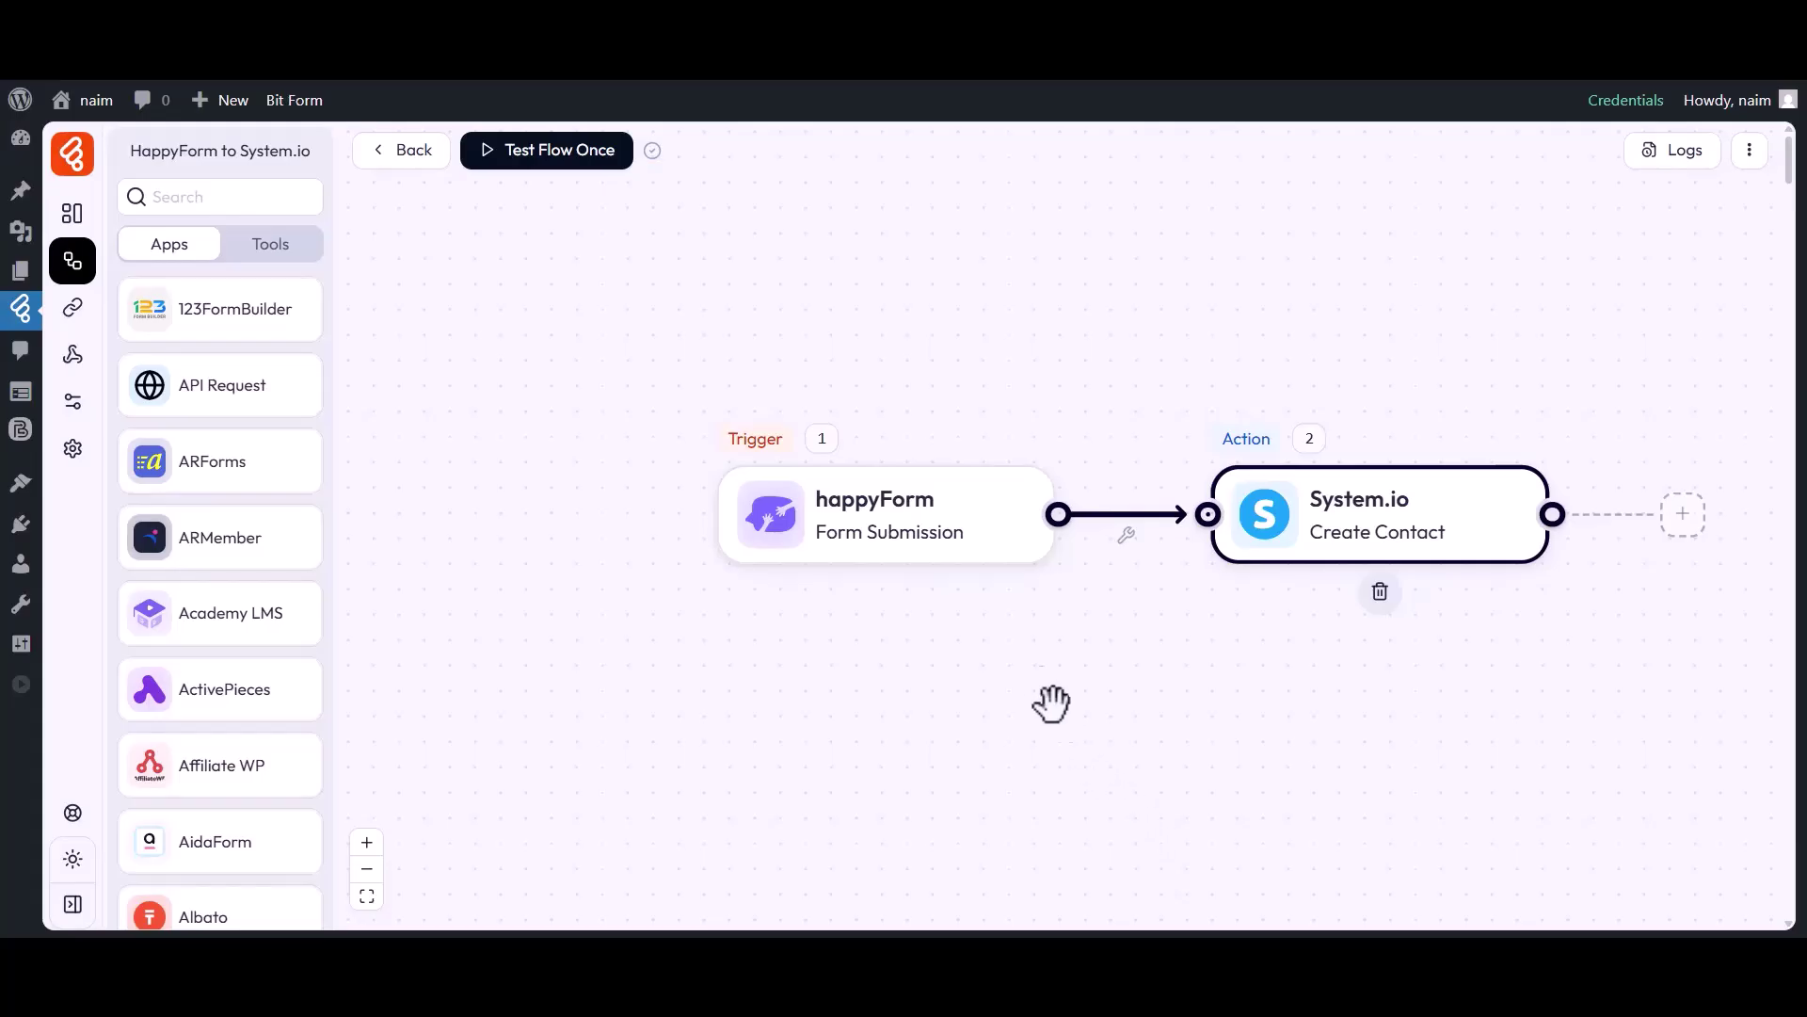
Run Test Flow Once and submit the HappyForm with a test first name, last name and email.
{"action": "left_click", "coordinate": [577, 150]}
{"action": "left_click", "coordinate": [563, 210]}
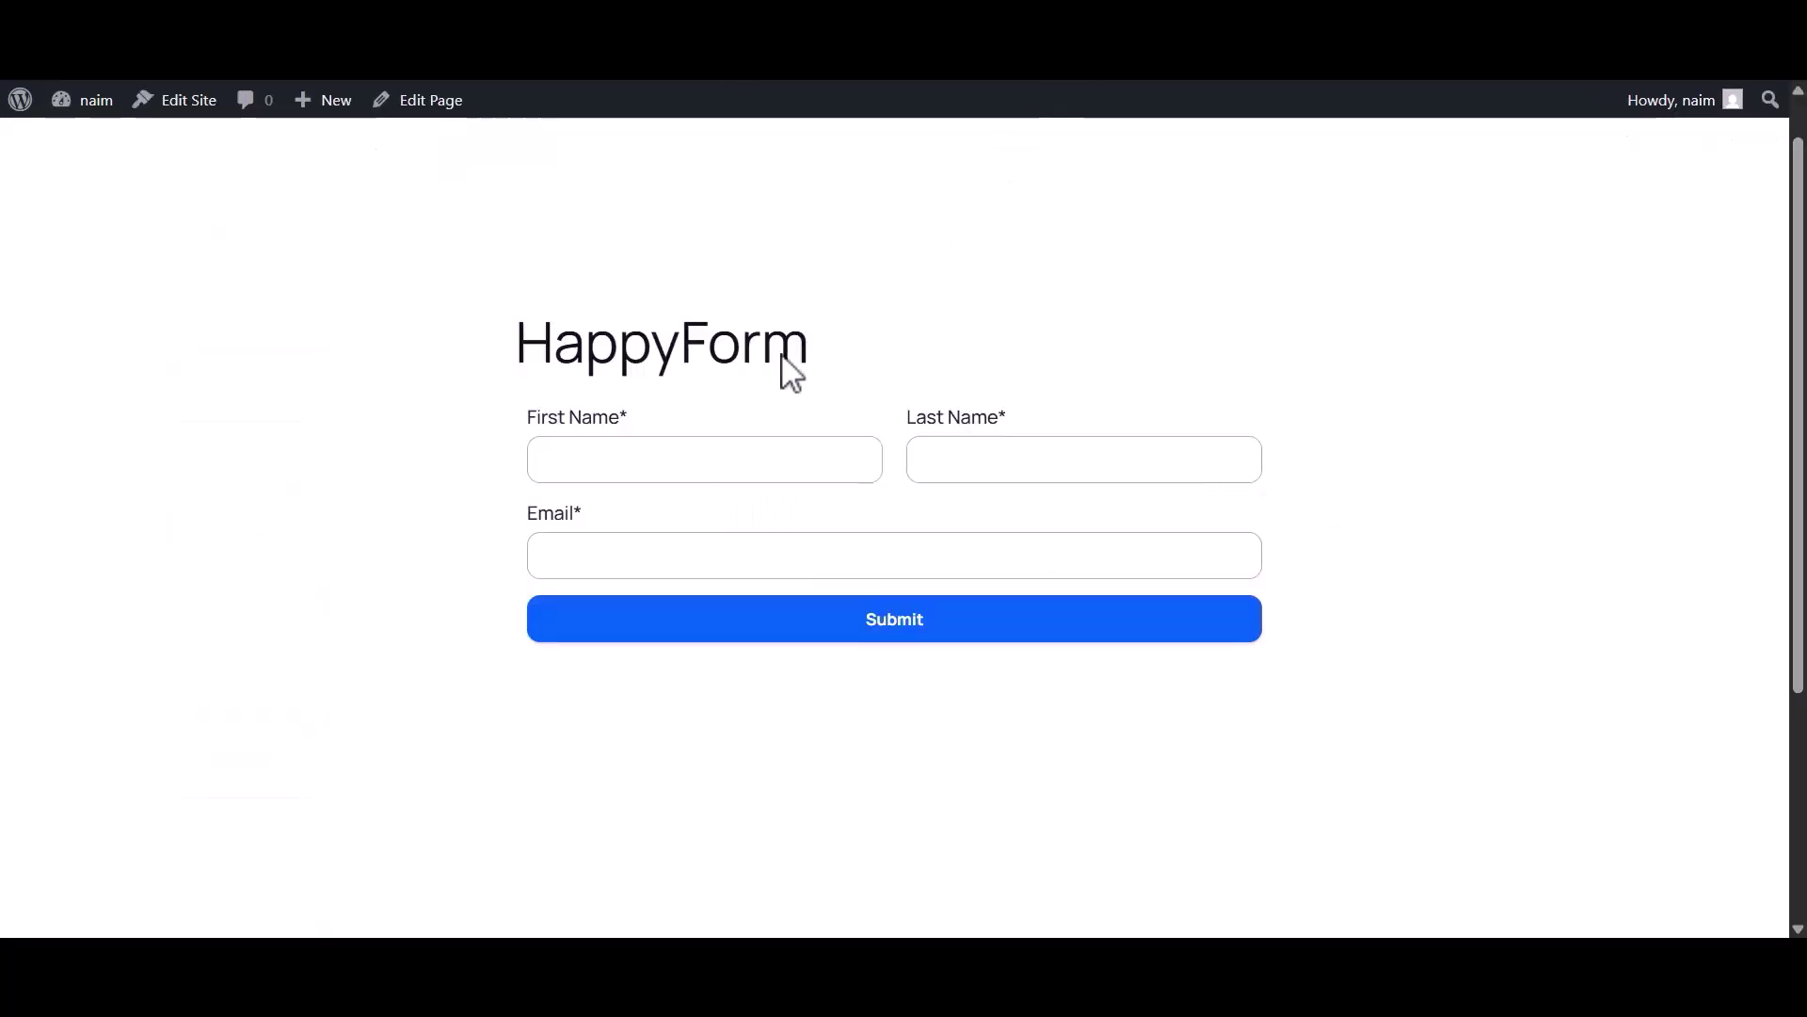
{"action": "left_click", "coordinate": [664, 464]}
{"action": "type", "text": "Bit"}
{"action": "left_click", "coordinate": [982, 465]}
{"action": "type", "text": "Apps"}
{"action": "left_click", "coordinate": [730, 555]}
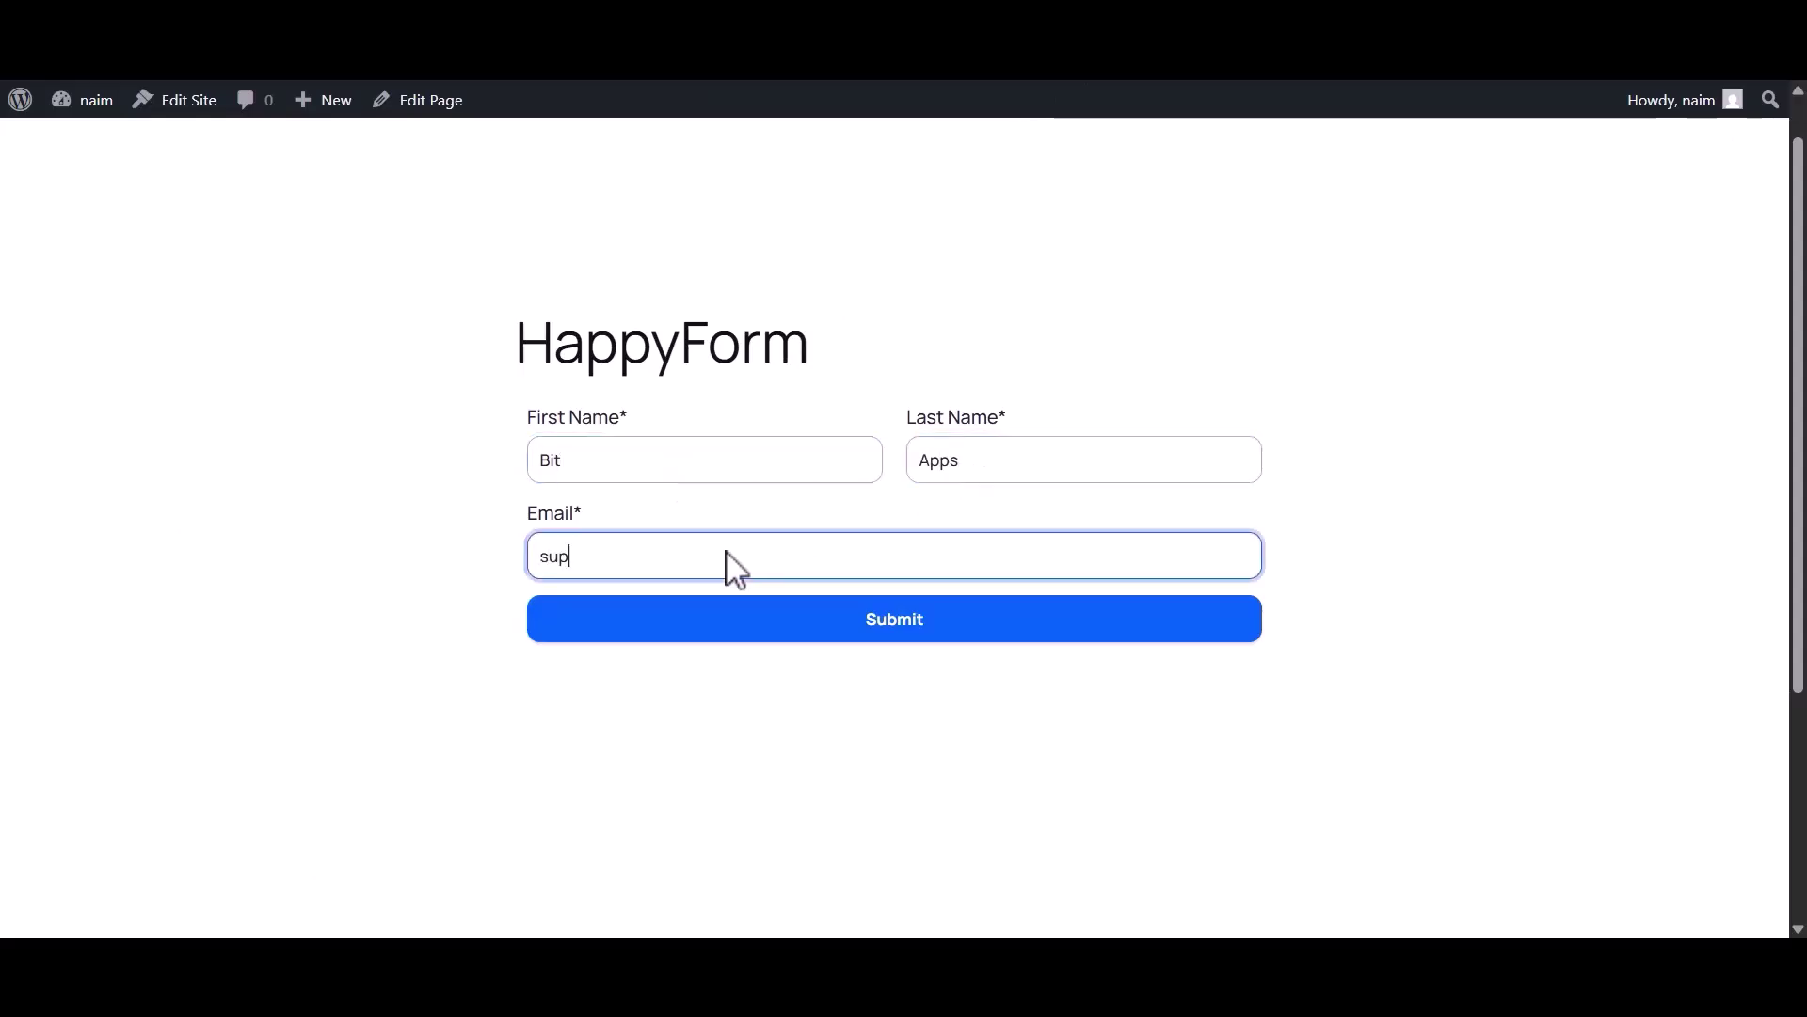
{"action": "left_click", "coordinate": [890, 631]}
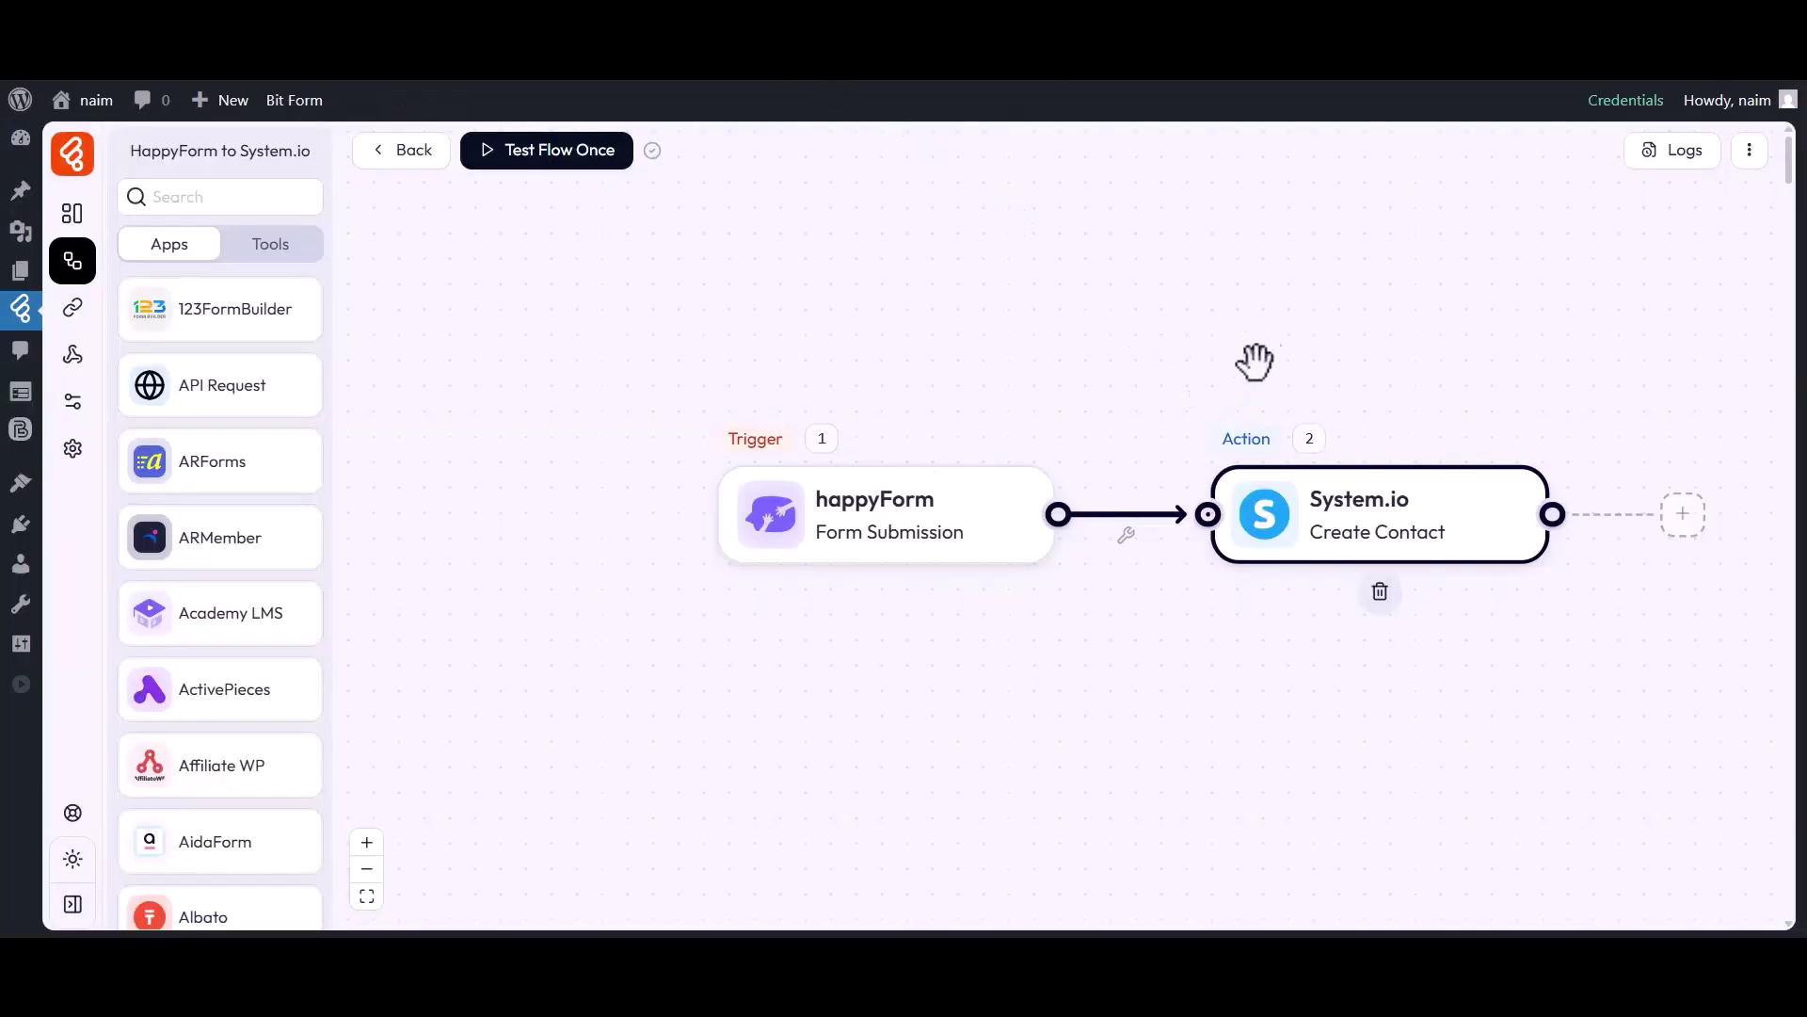
{"action": "left_click", "coordinate": [1677, 158]}
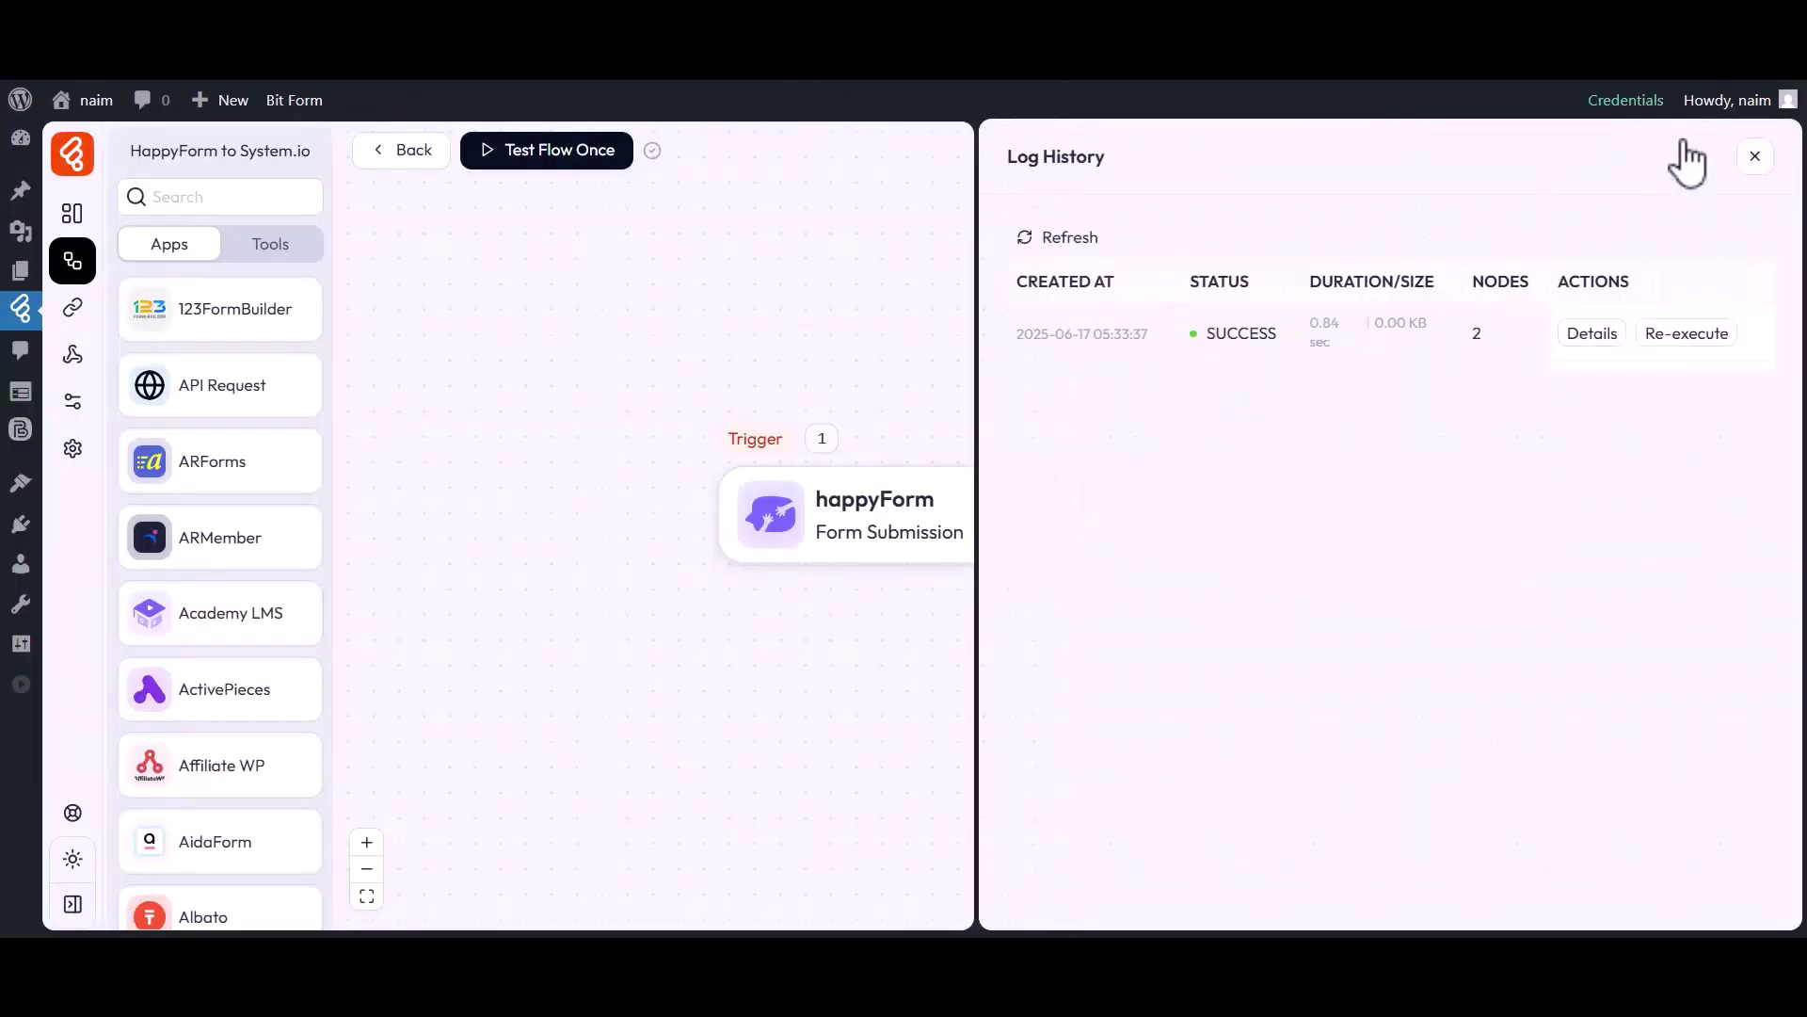
{"action": "left_click_drag", "start_coordinate": [1206, 329], "coordinate": [1255, 330]}
{"action": "left_click", "coordinate": [1592, 333]}
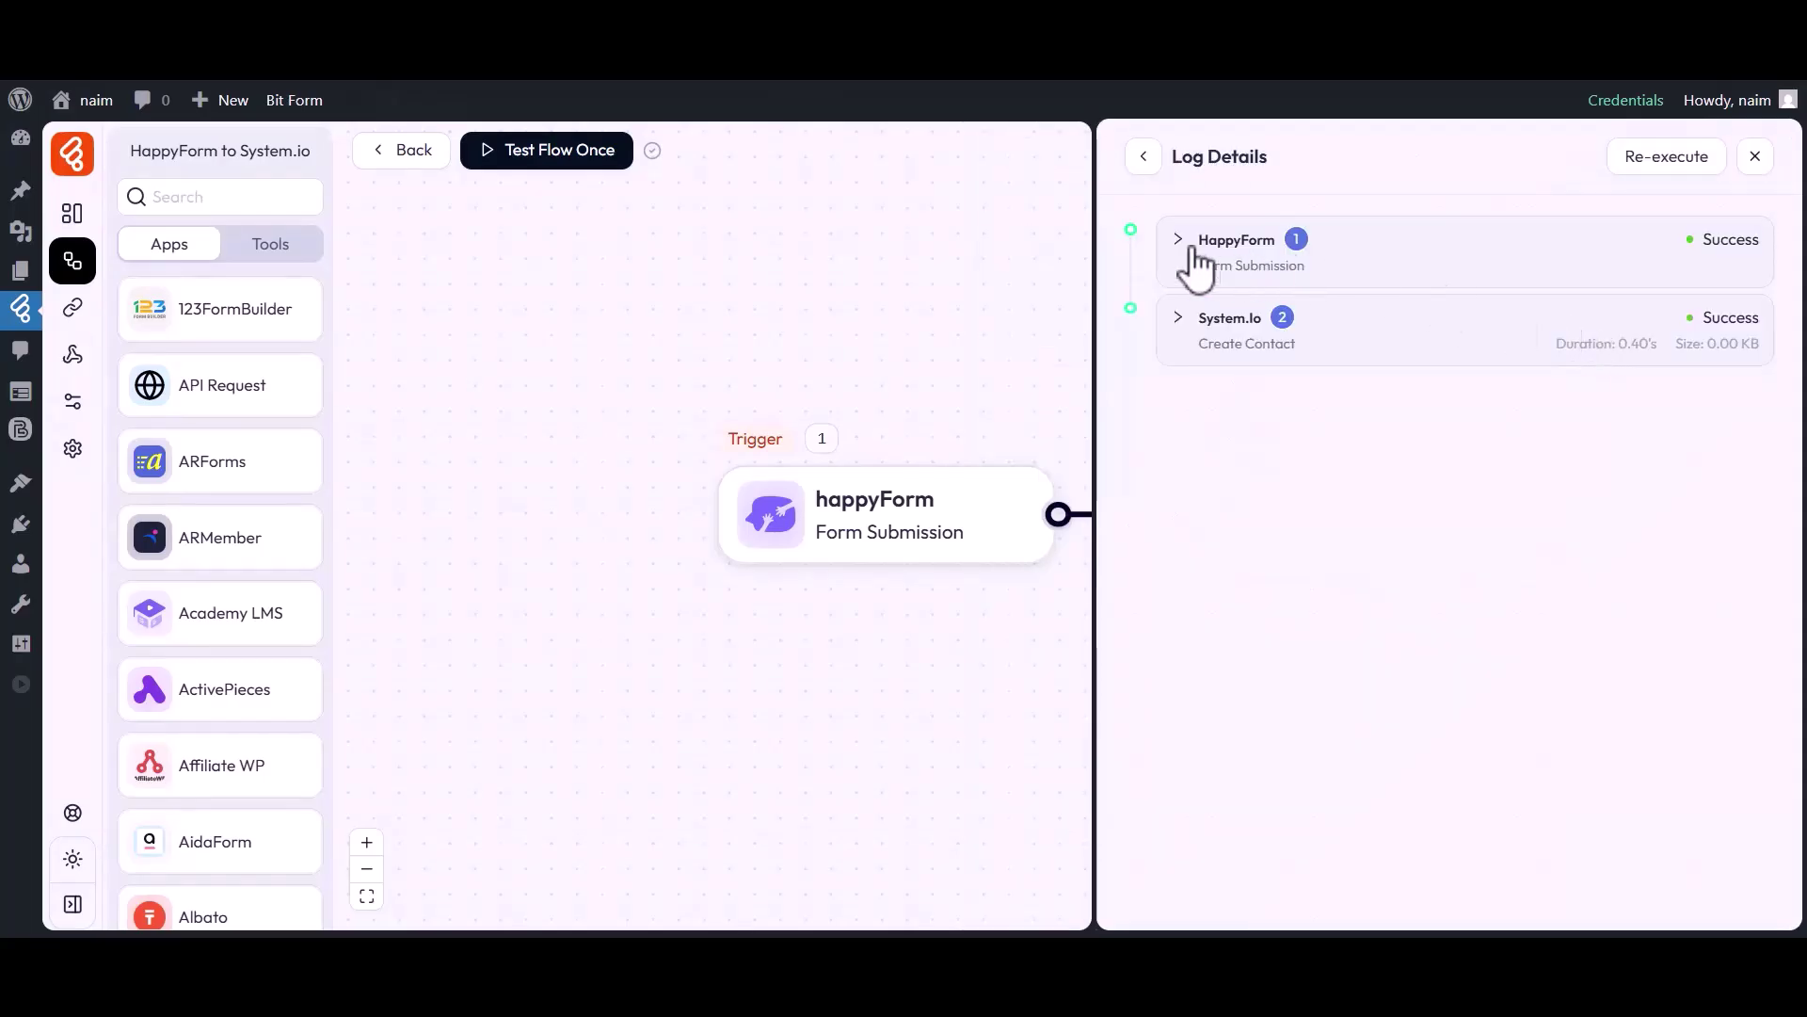
{"action": "left_click", "coordinate": [1230, 337]}
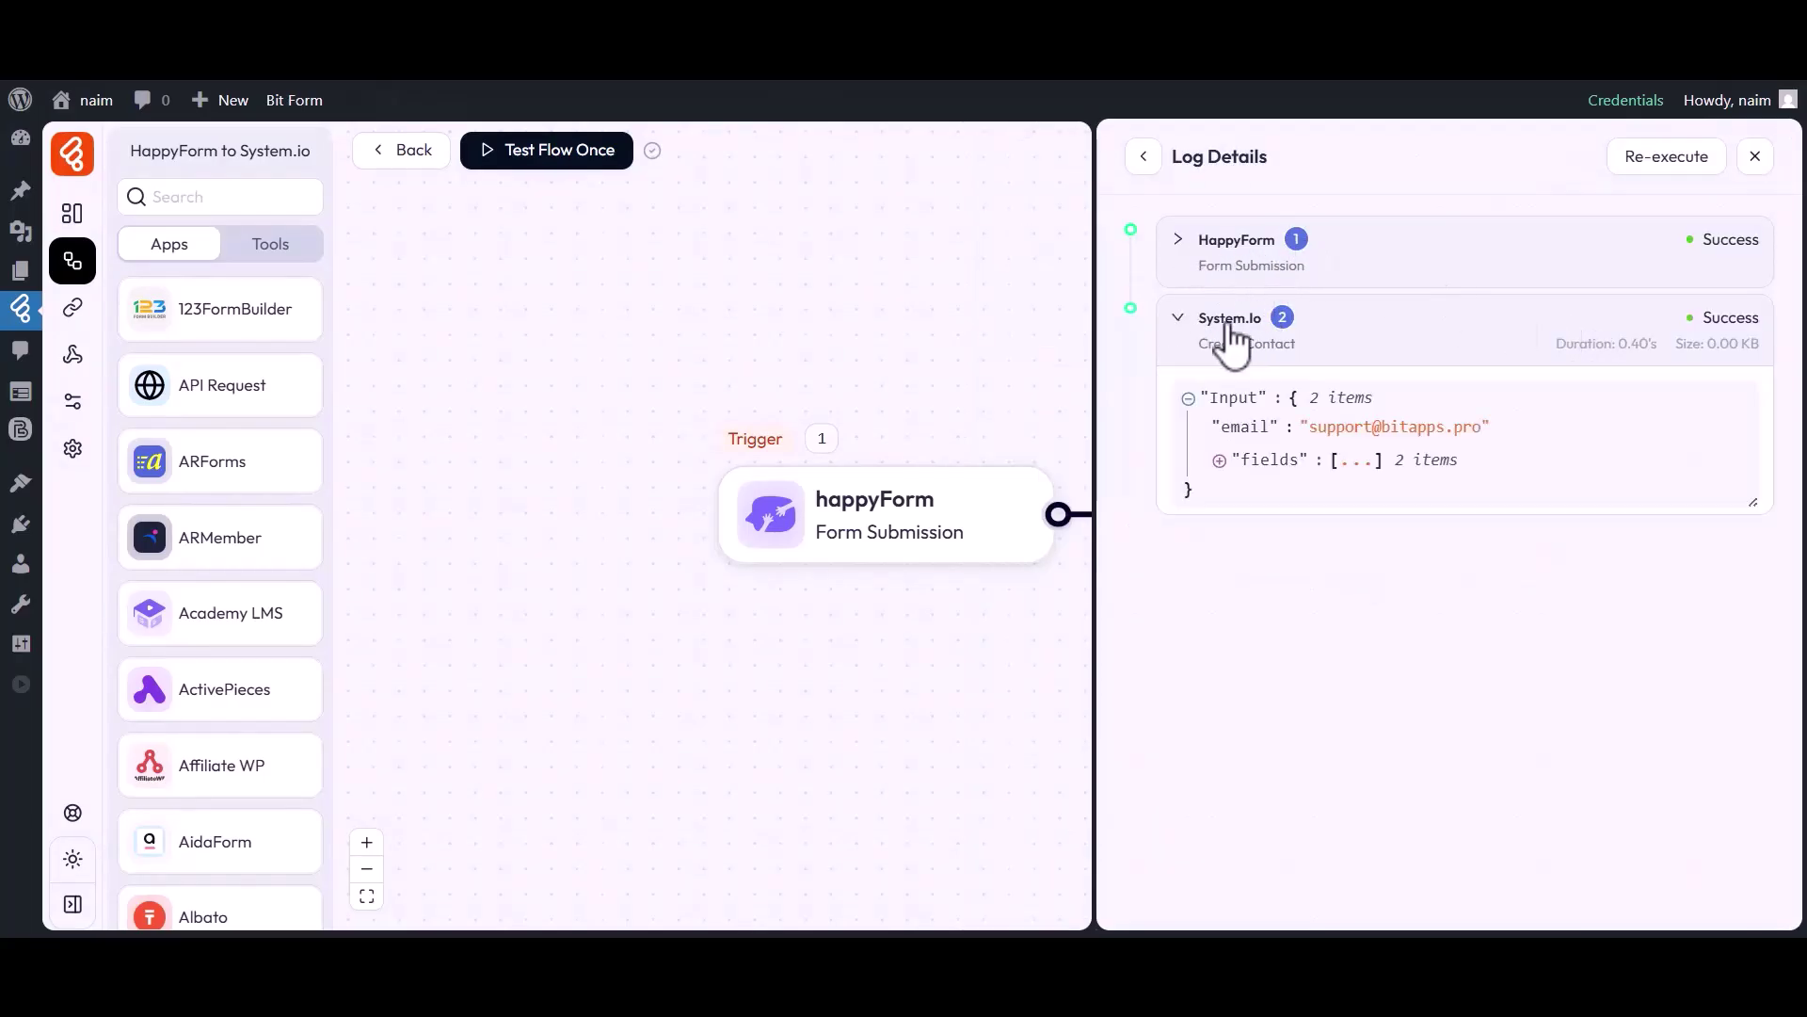
{"action": "left_click", "coordinate": [1269, 465]}
{"action": "left_click", "coordinate": [1258, 488]}
{"action": "left_click", "coordinate": [1256, 614]}
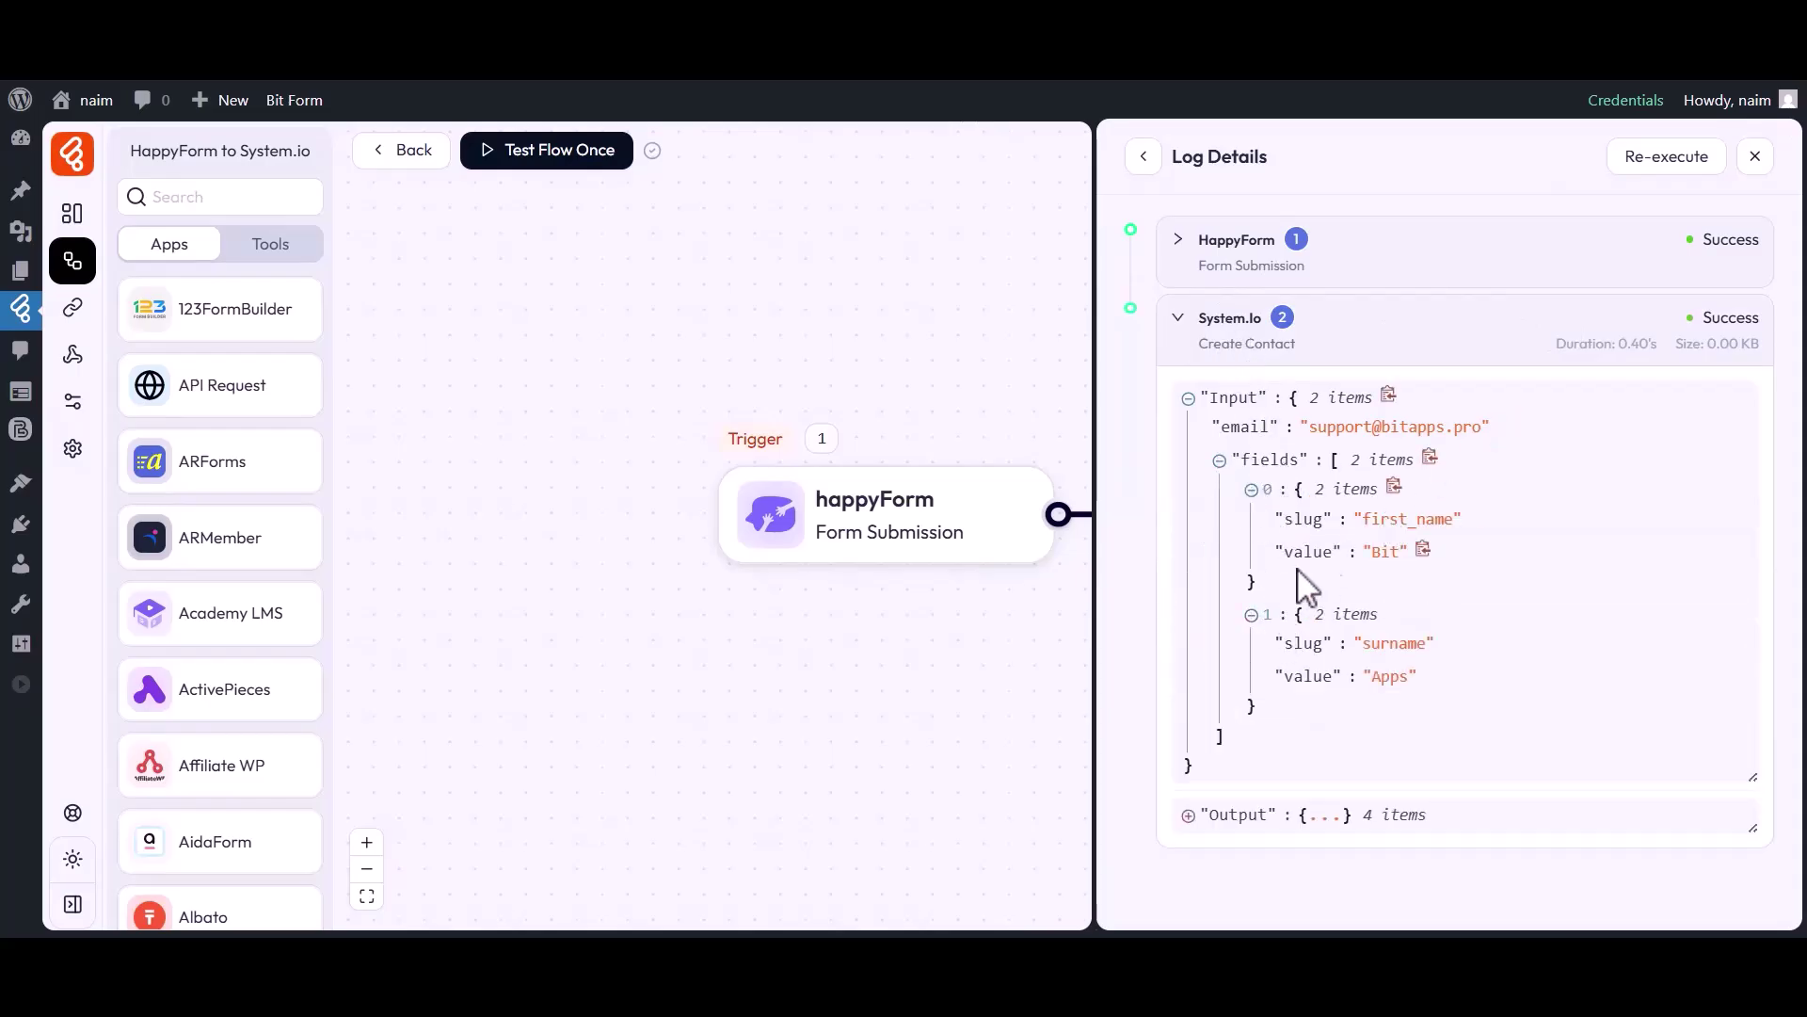
{"action": "left_click", "coordinate": [1753, 159]}
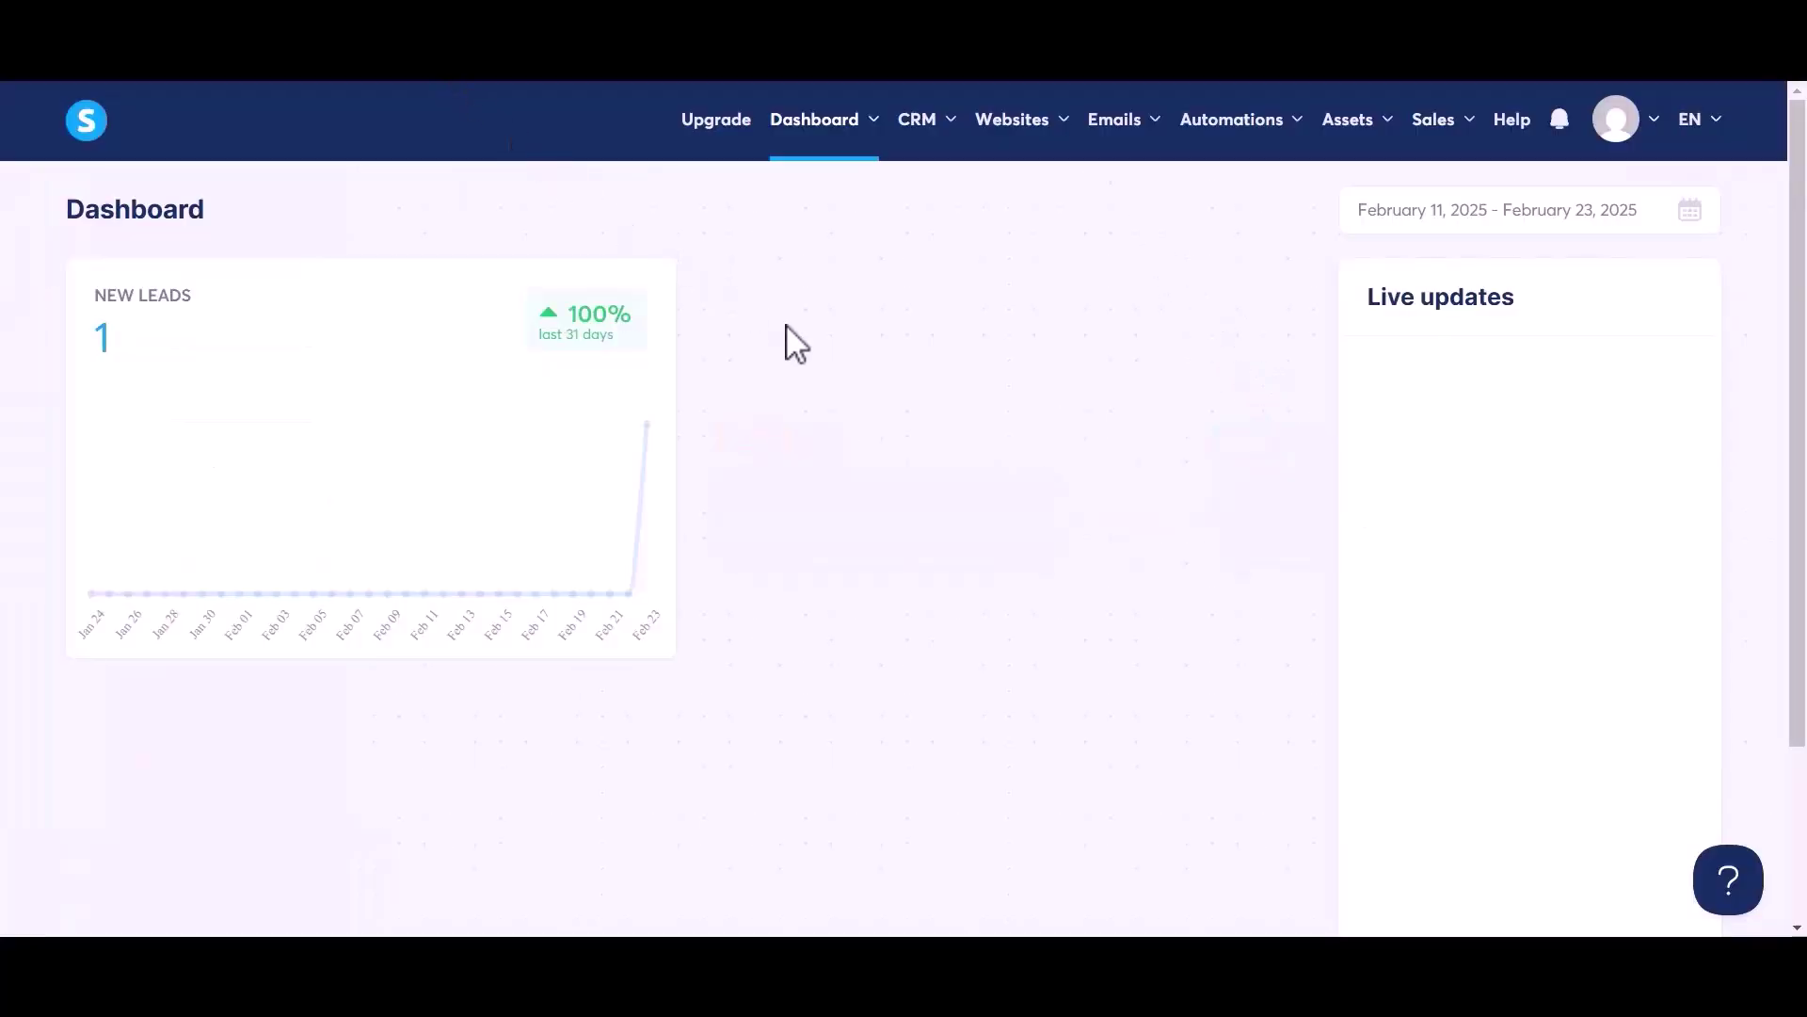
Open System.io's CRM Contacts page to see the new 02/23/2025 contact tagged Tag-1.
{"action": "mouse_move", "coordinate": [917, 125]}
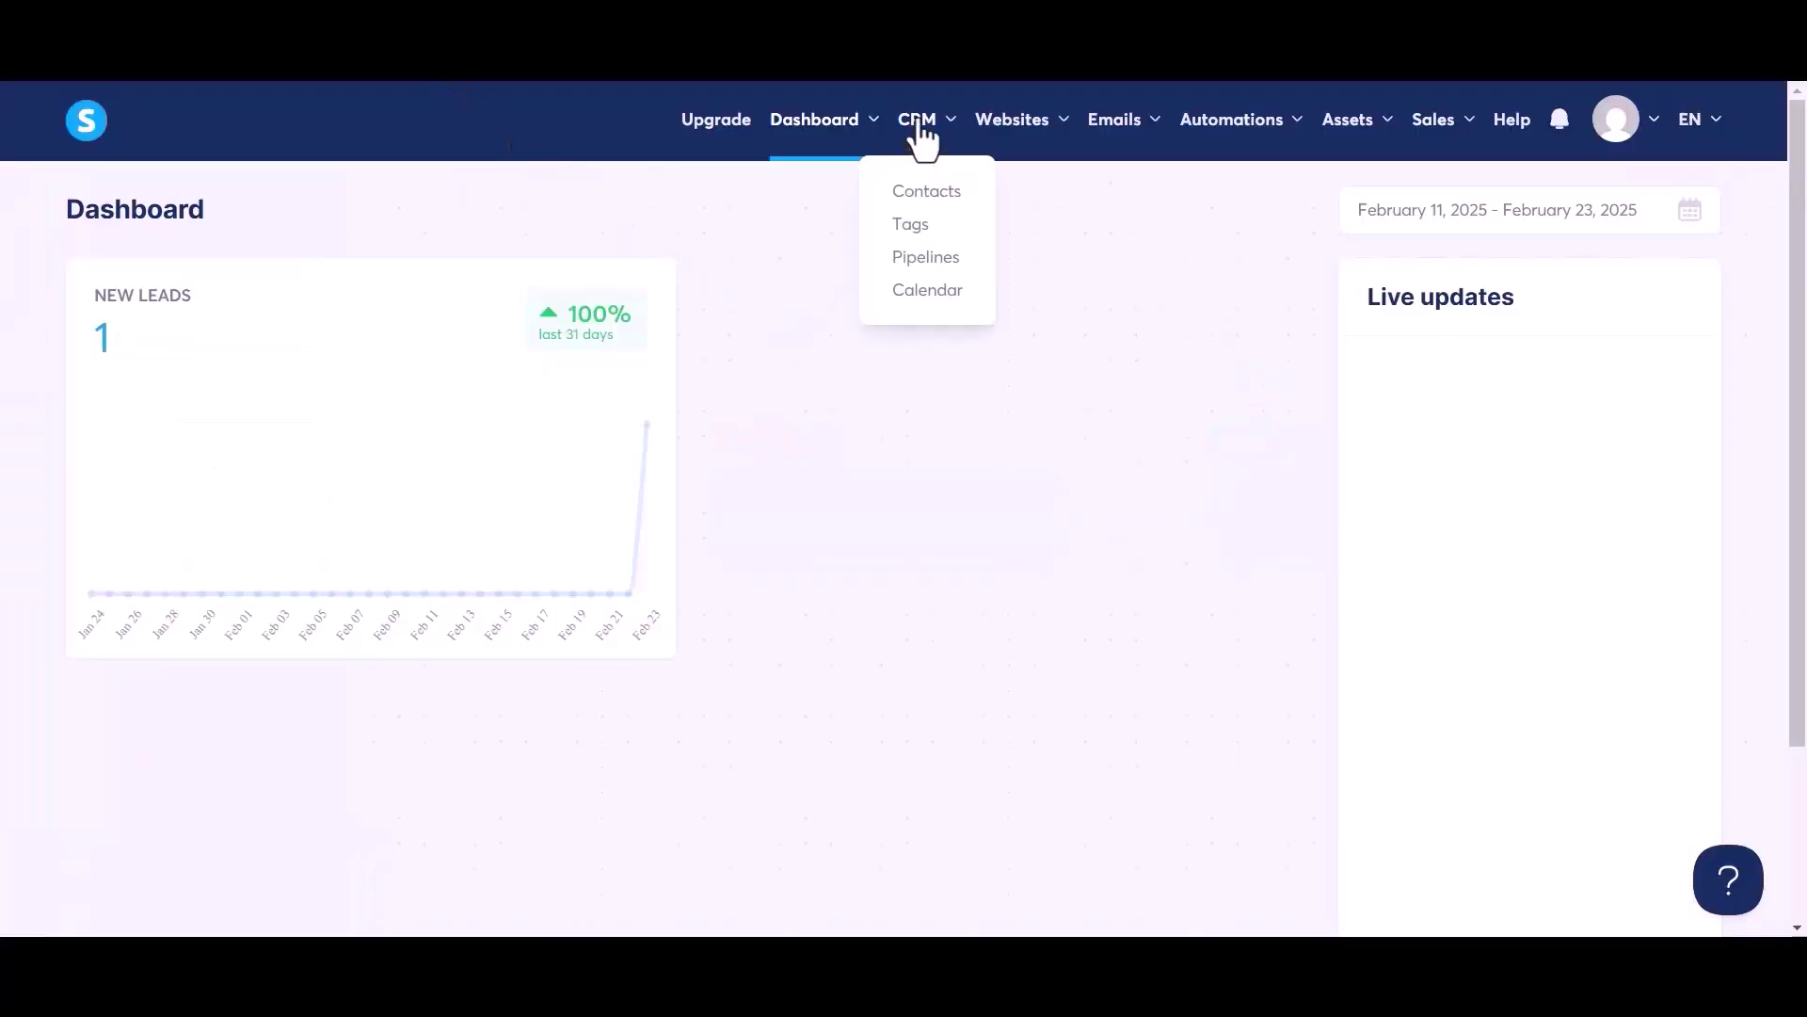
{"action": "left_click", "coordinate": [918, 191]}
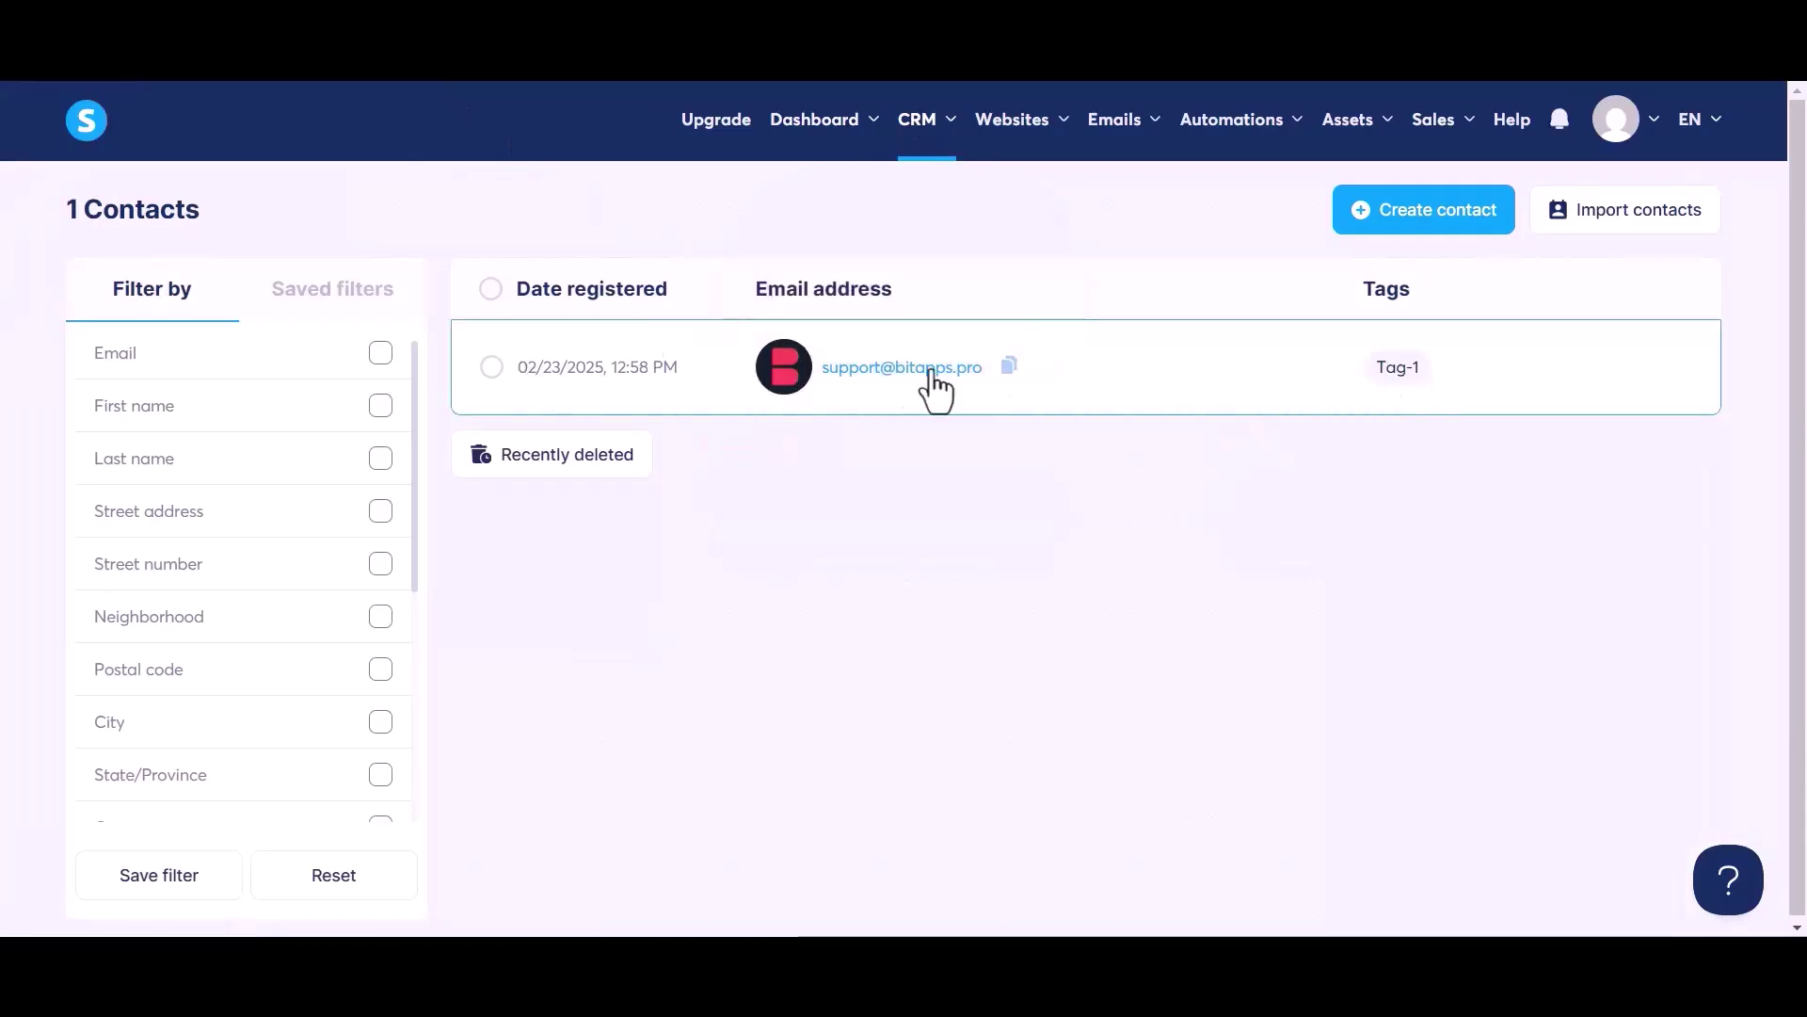
{"action": "mouse_move", "coordinate": [890, 386]}
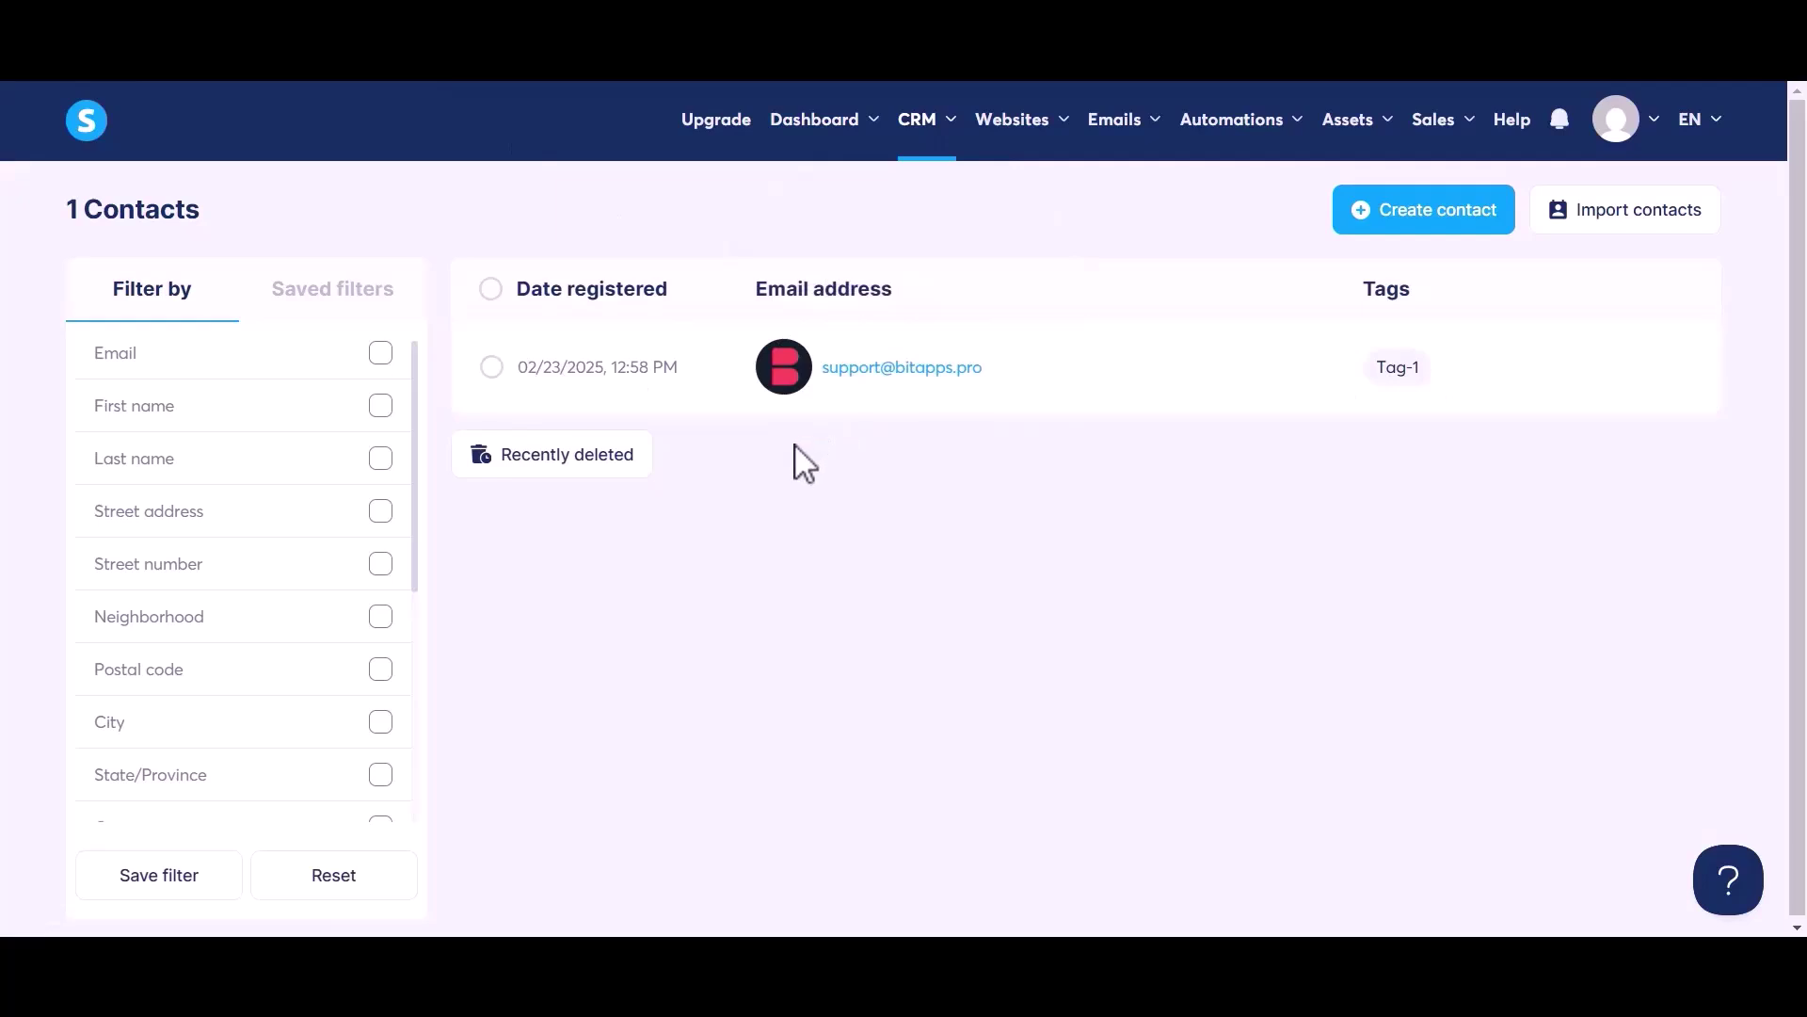